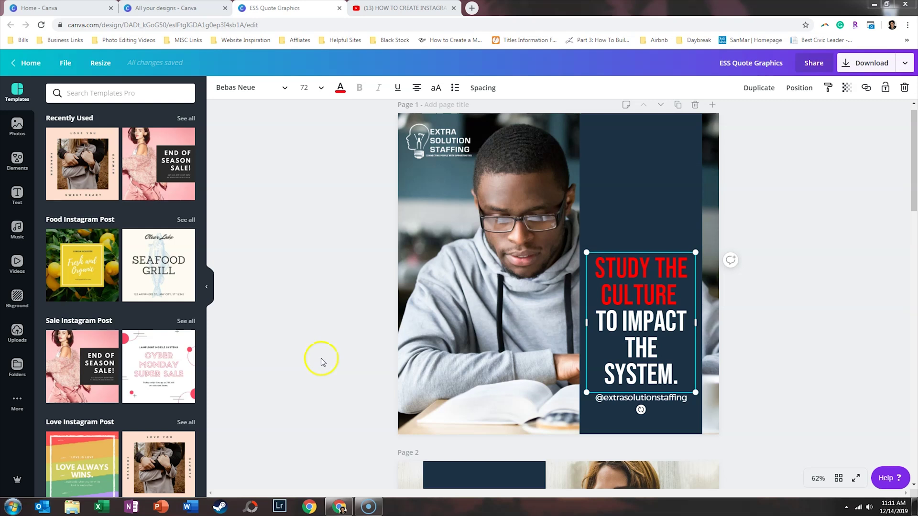
Make a copy of ESS Quote Graphics resized to Instagram Story, 1080 × 1920 px.
left_click(101, 64)
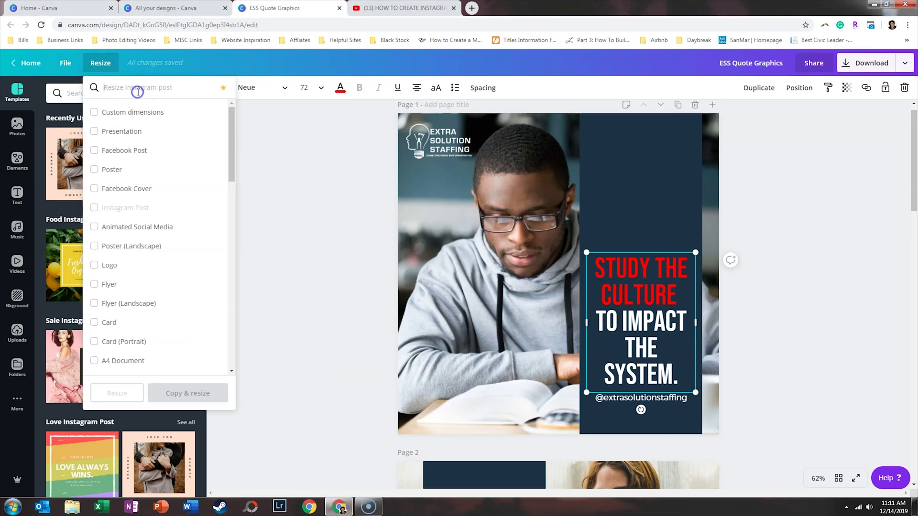
type("instagram story")
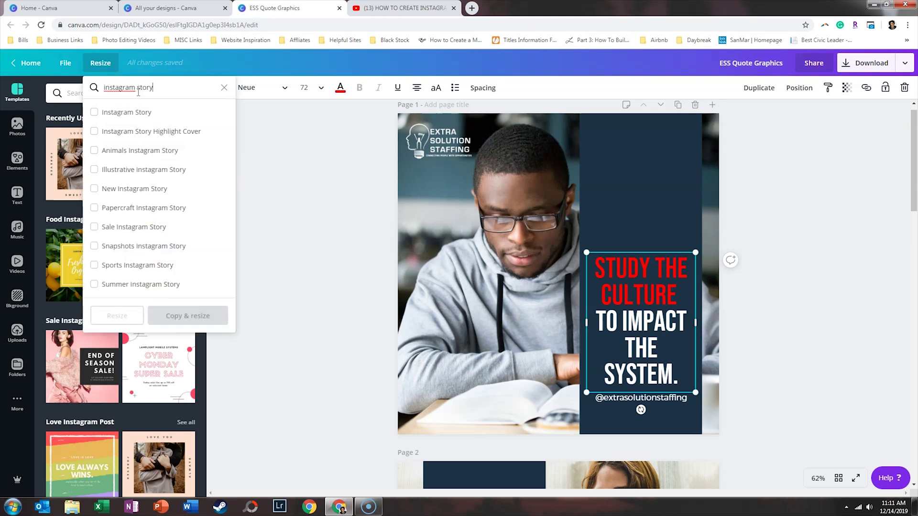
left_click(139, 114)
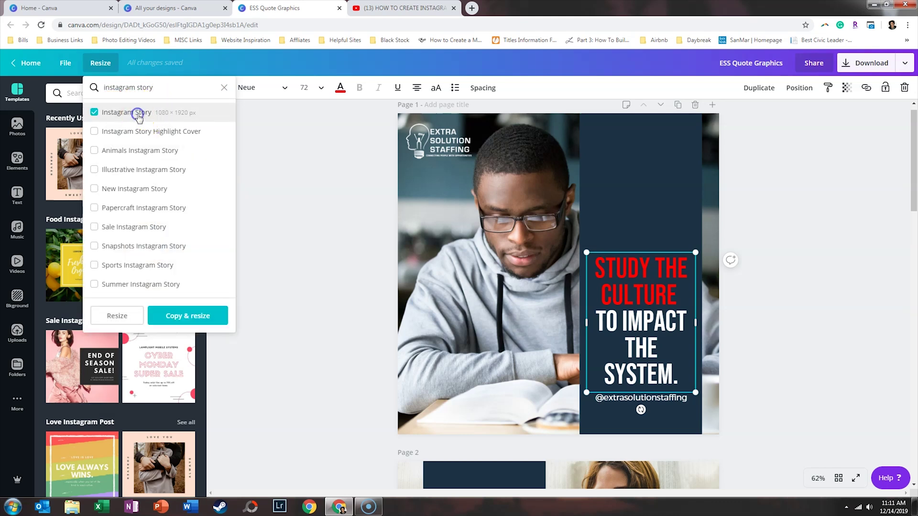
left_click(167, 319)
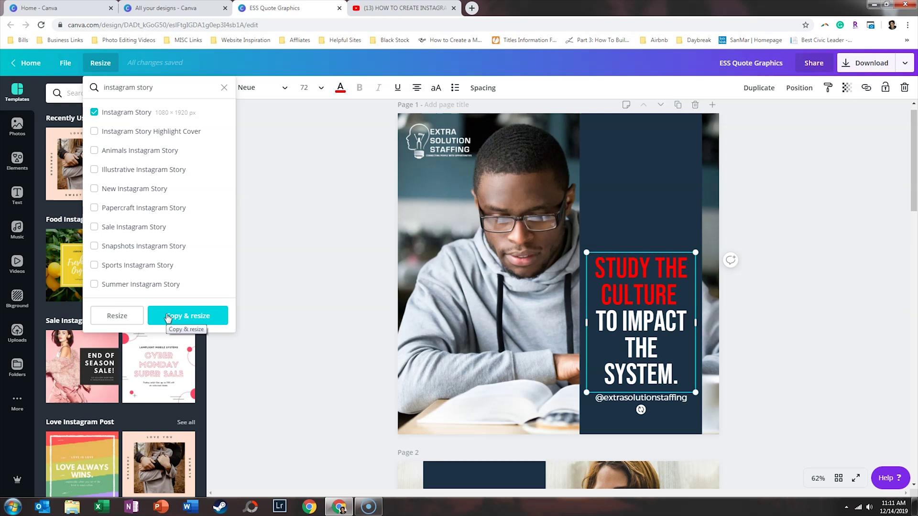
left_click(167, 317)
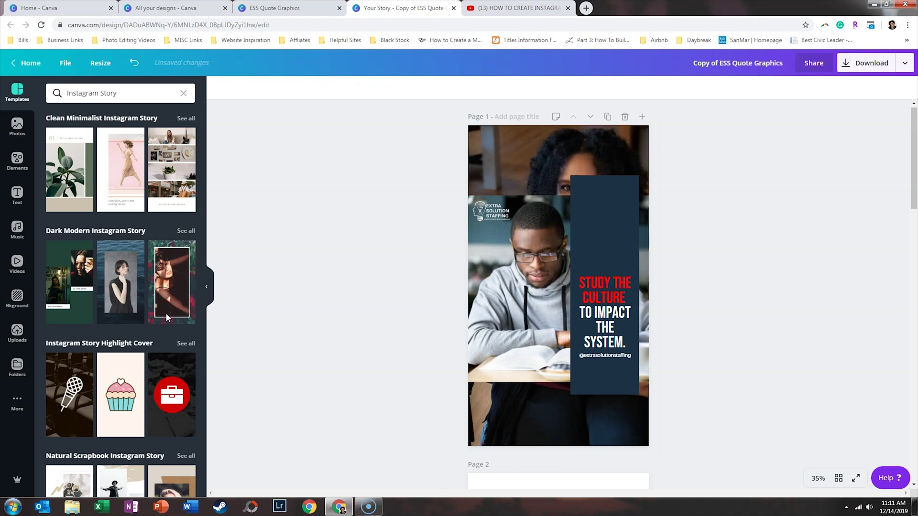
scroll(301, 191, "down", 9)
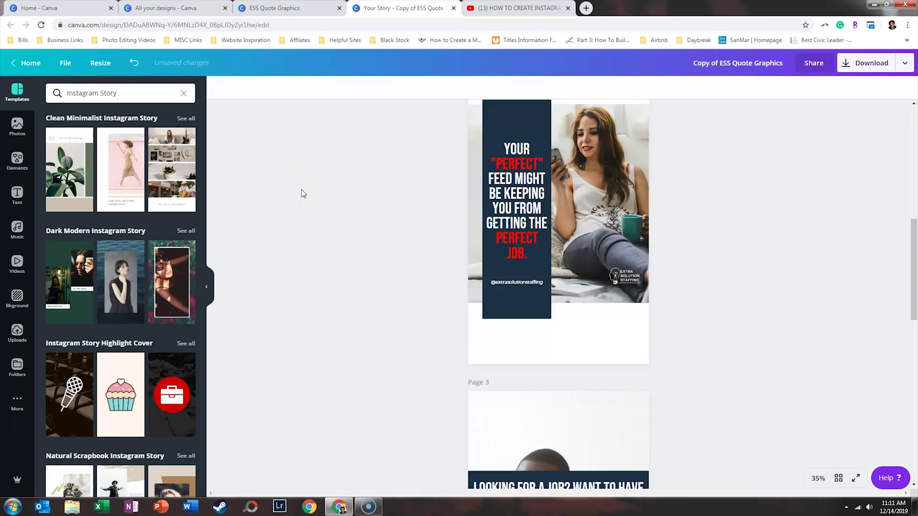
scroll(301, 190, "down", 8)
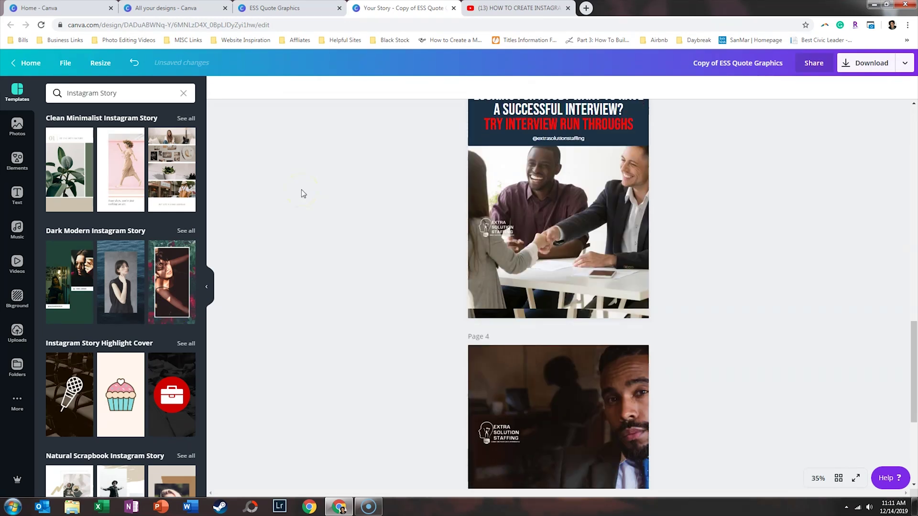
scroll(302, 190, "down", 1)
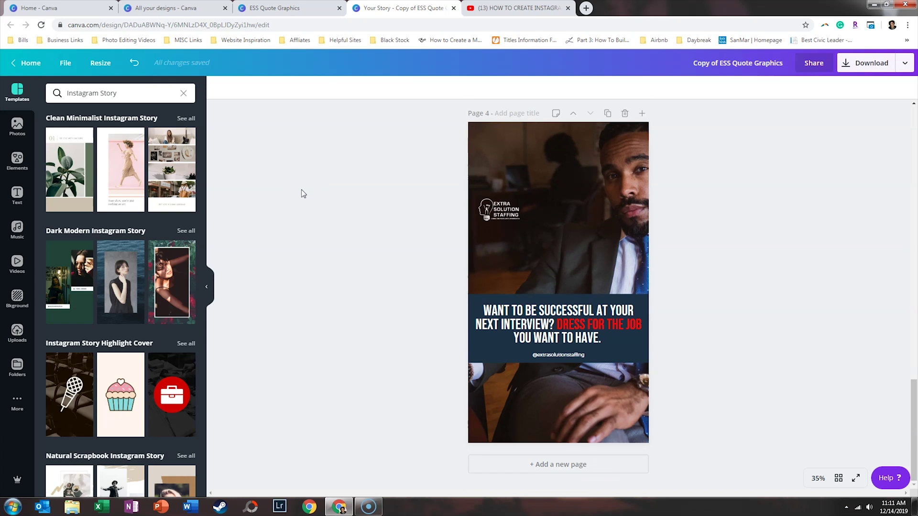
scroll(301, 191, "up", 16)
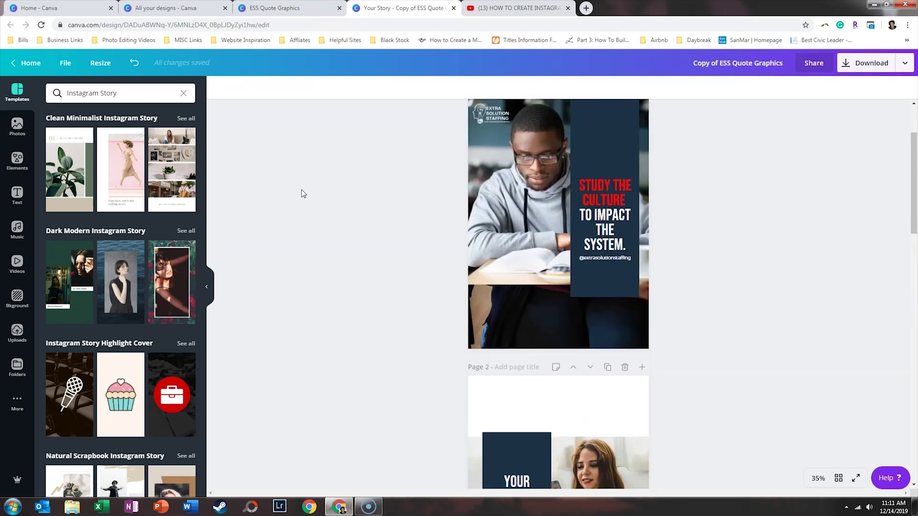
scroll(301, 189, "up", 3)
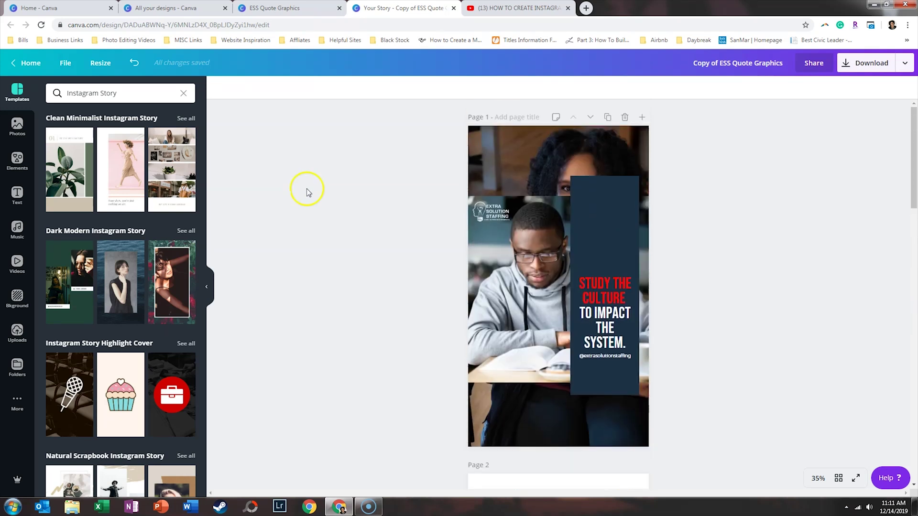
Delete the leftover background photo and stretch the student photo and navy panel to full page height.
left_click(515, 166)
key("Delete")
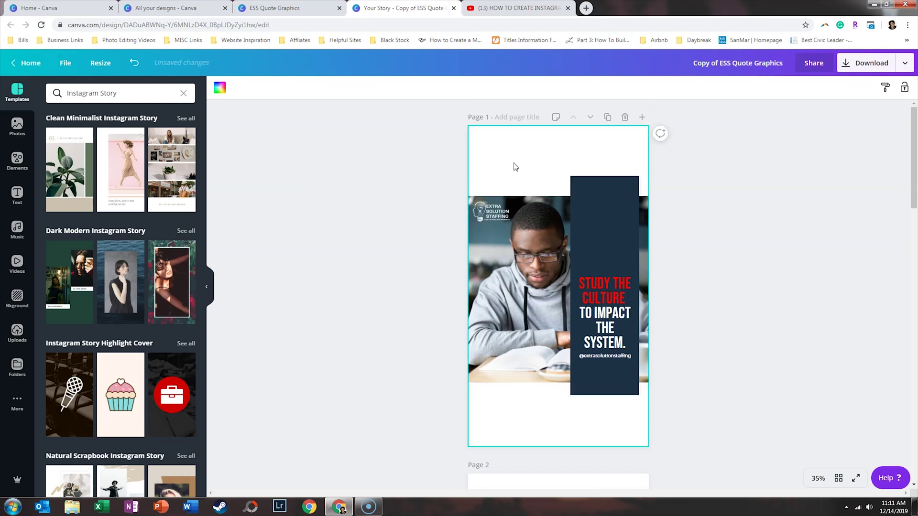
left_click(533, 198)
left_click_drag(586, 196, 604, 112)
left_click_drag(579, 382, 596, 471)
left_click_drag(543, 379, 566, 378)
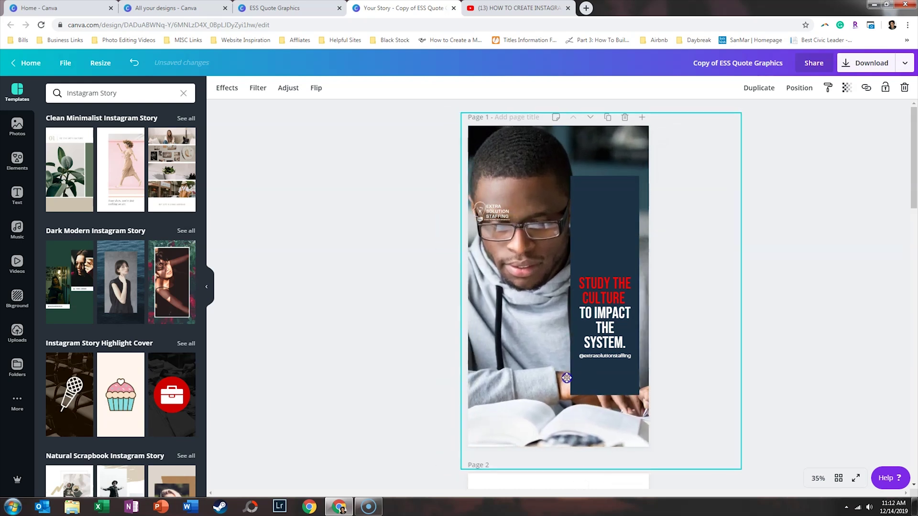
left_click(630, 200)
left_click_drag(605, 176, 603, 118)
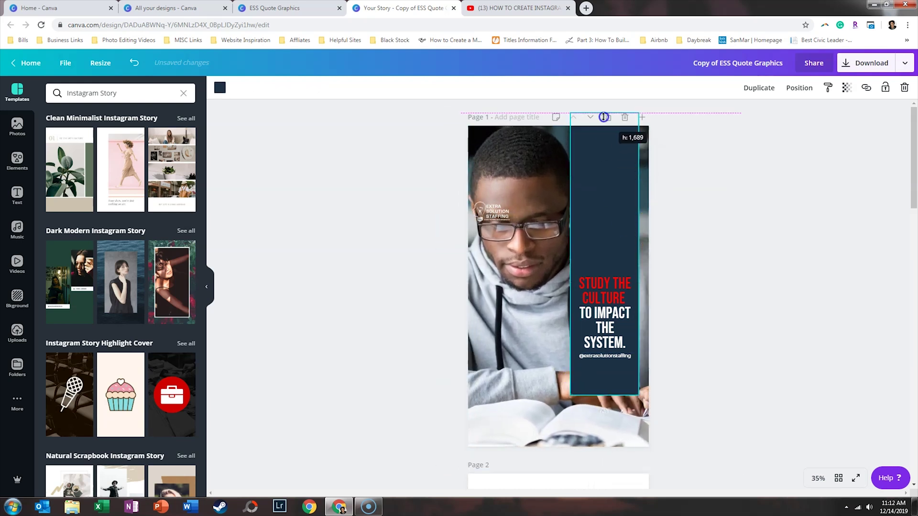
left_click_drag(602, 395, 603, 474)
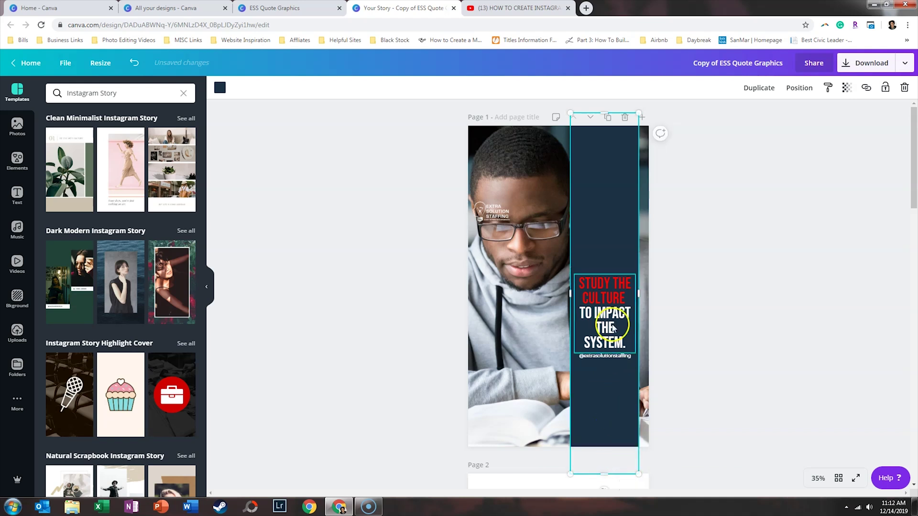
Delete the study-the-culture page so the perfect-feed quote becomes page 1.
left_click(607, 284)
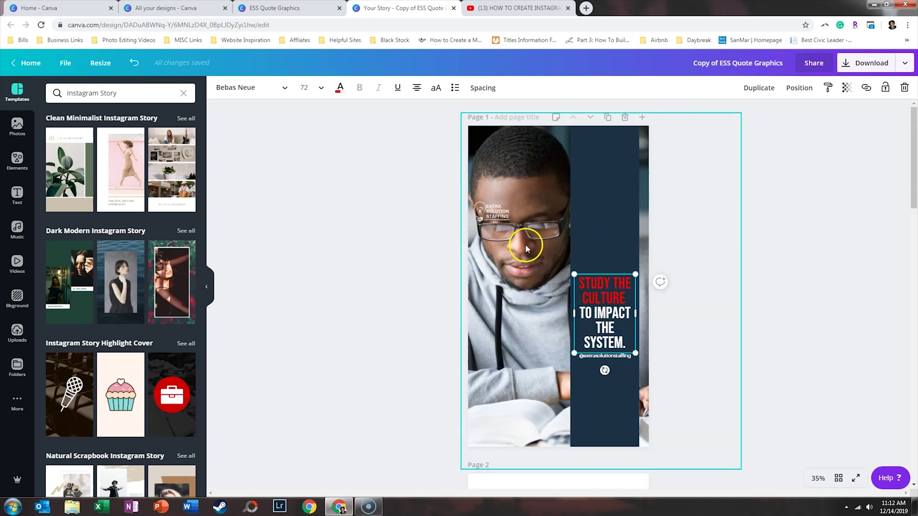
left_click(604, 290)
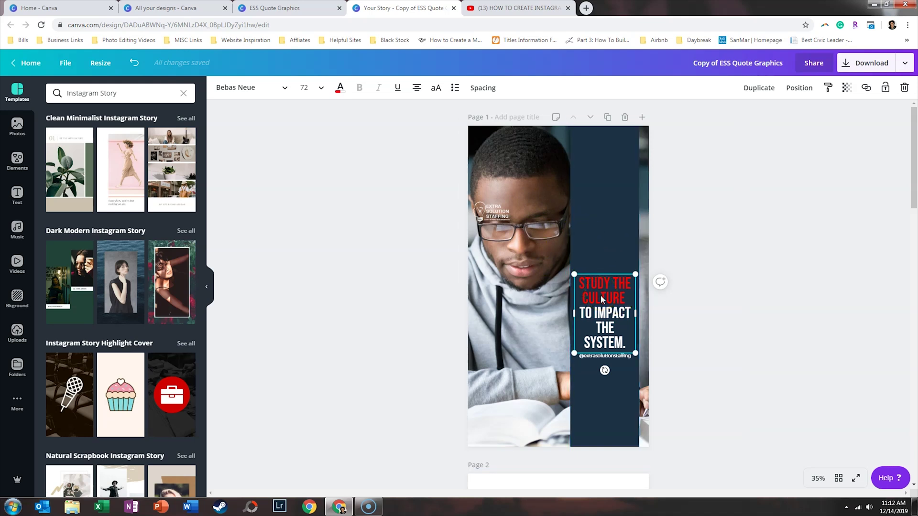
left_click(608, 118)
left_click(625, 118)
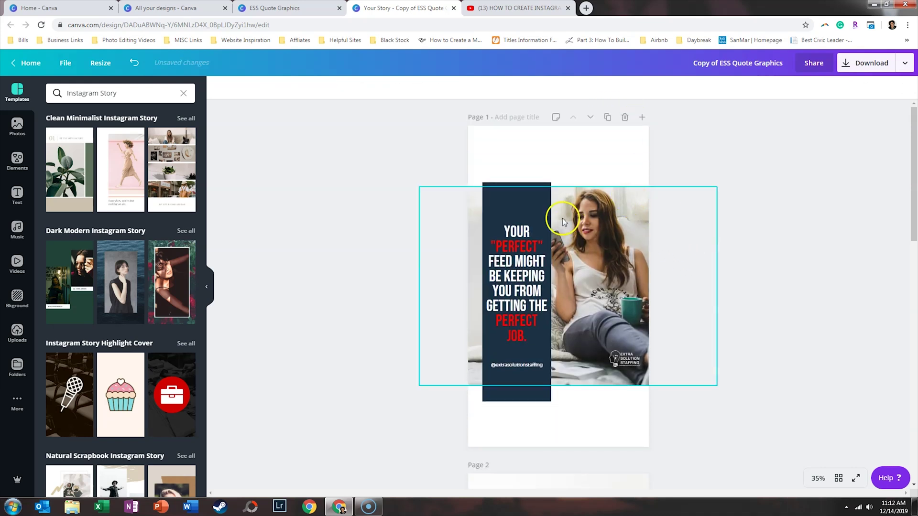
Stretch the woman's photo to fill the whole story page.
left_click(592, 203)
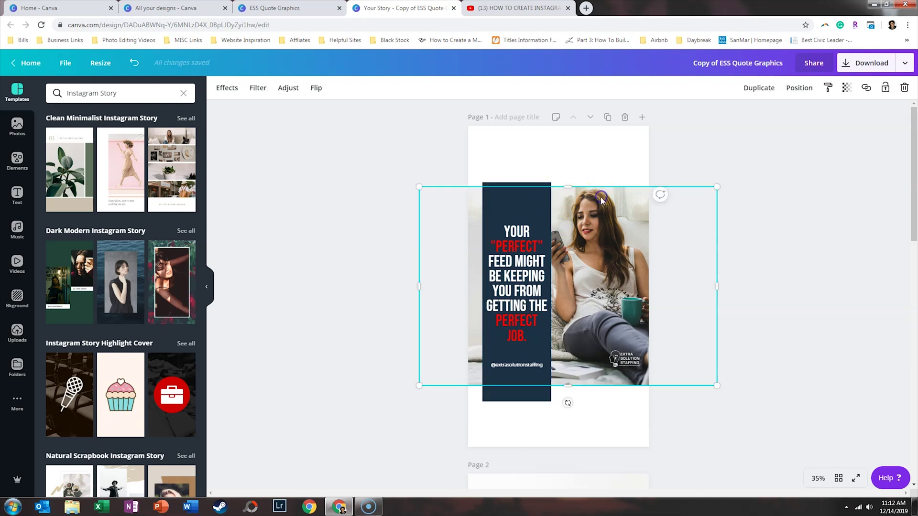
left_click_drag(577, 185, 606, 120)
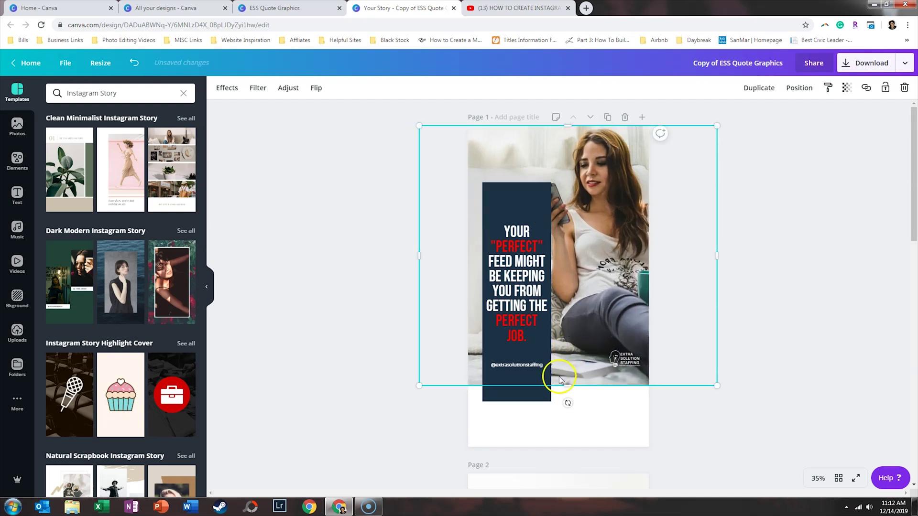
left_click_drag(567, 385, 576, 466)
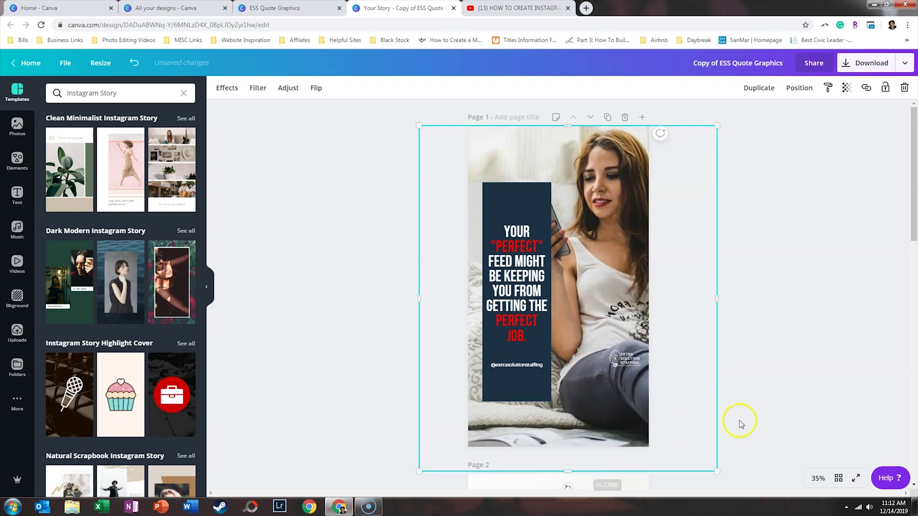
left_click(754, 341)
Widen the navy quote box on both sides and lower the handle and quote text within it.
left_click(484, 335)
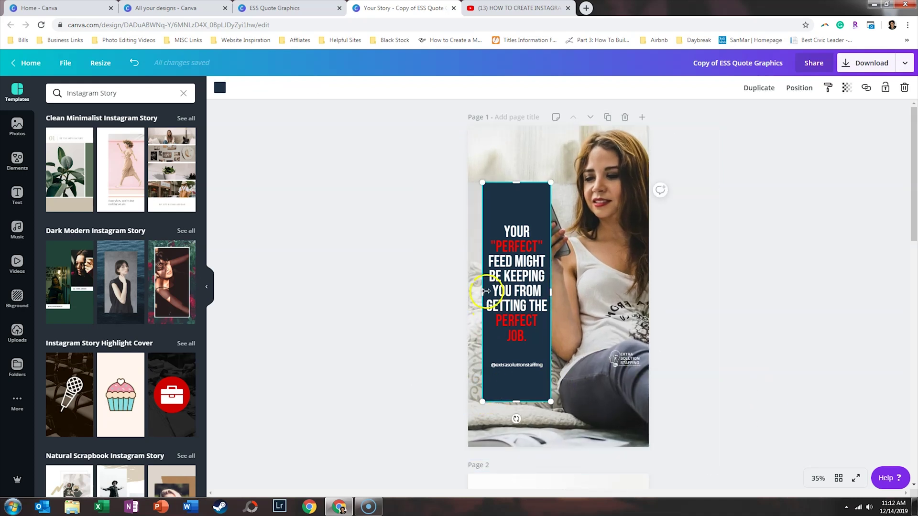
left_click_drag(482, 289, 429, 287)
left_click_drag(550, 292, 586, 295)
left_click(556, 365)
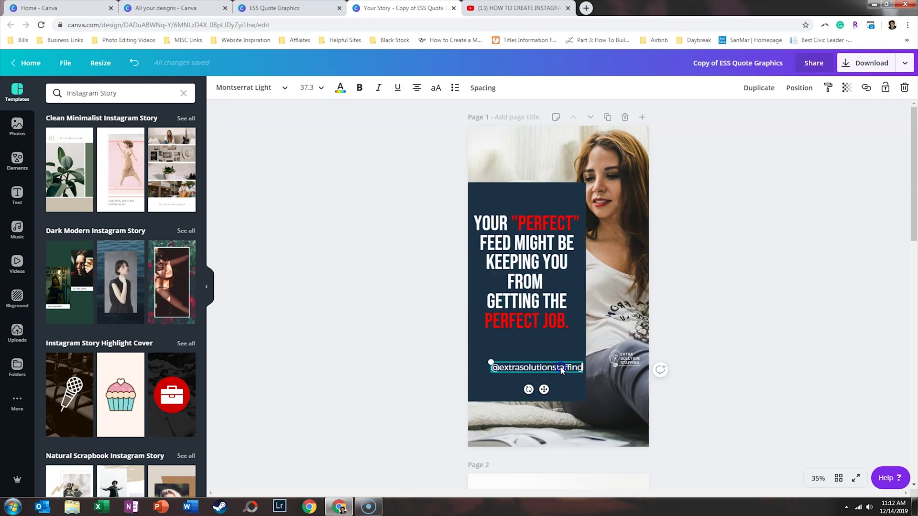
left_click_drag(555, 366, 532, 362)
left_click(786, 320)
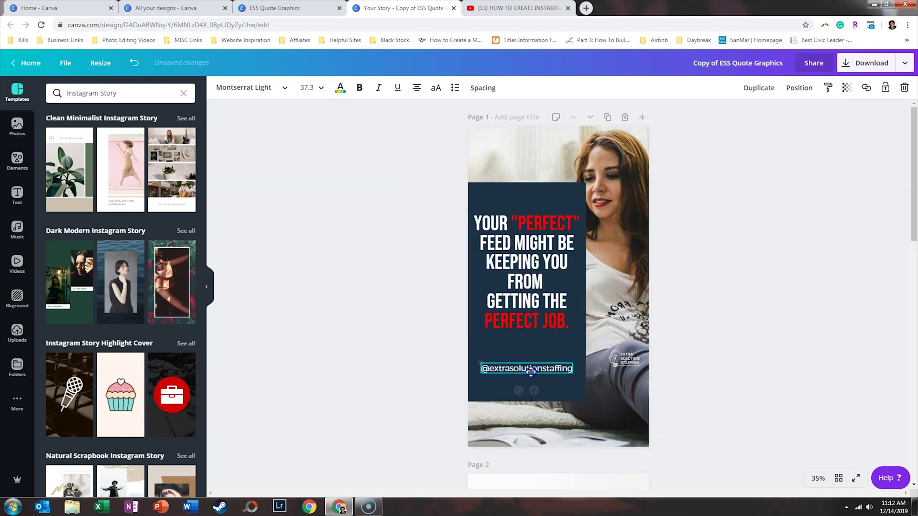
left_click_drag(533, 287, 532, 311)
Enlarge the small company logo and move it up toward the top of the page.
left_click(537, 411)
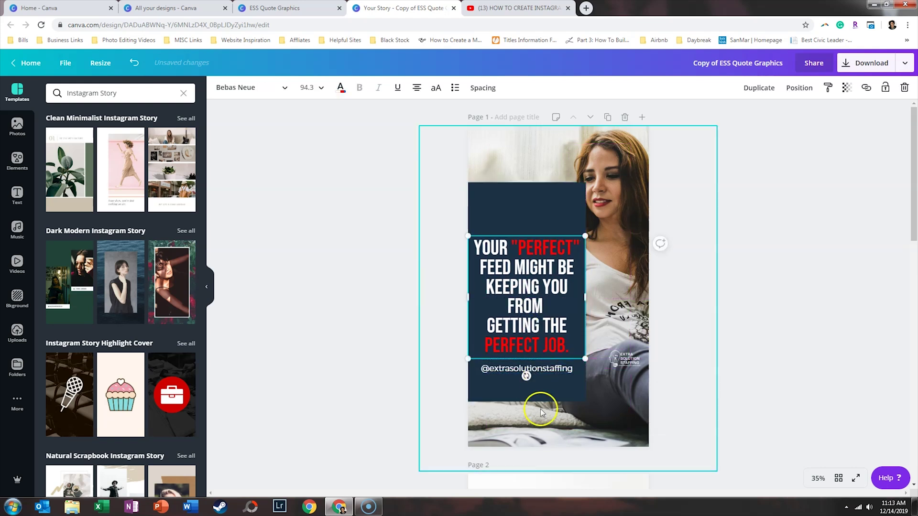
left_click(730, 372)
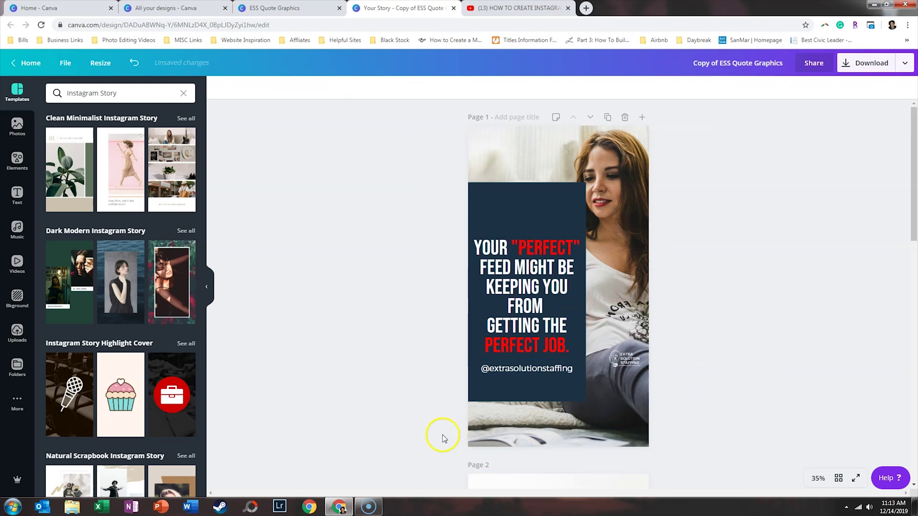
left_click(633, 358)
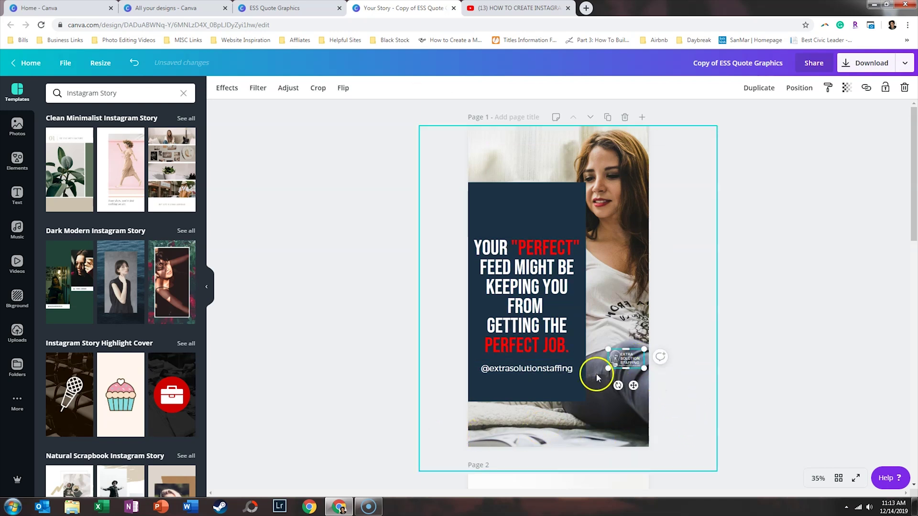
left_click_drag(609, 370, 544, 402)
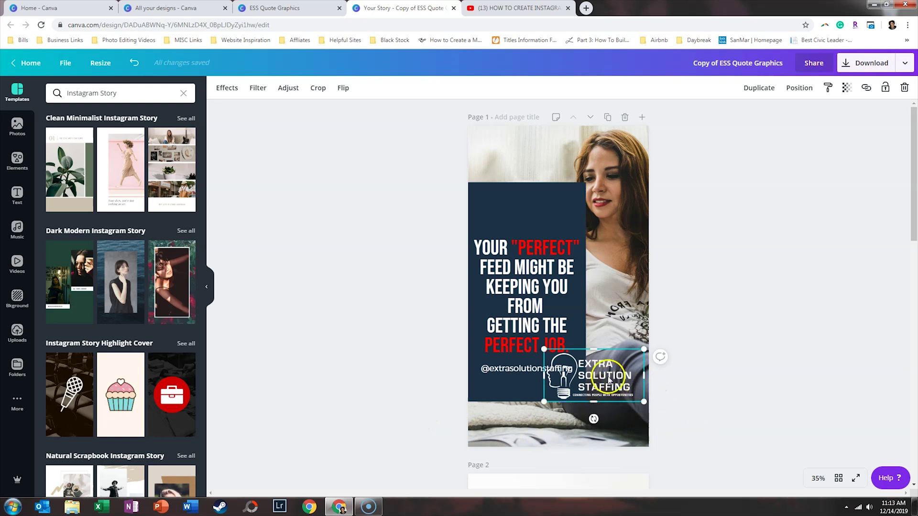
left_click_drag(618, 404, 533, 156)
Delete the faded top logo and add the colour Extra Solution Staffing logo from the Logos folder.
left_click(758, 227)
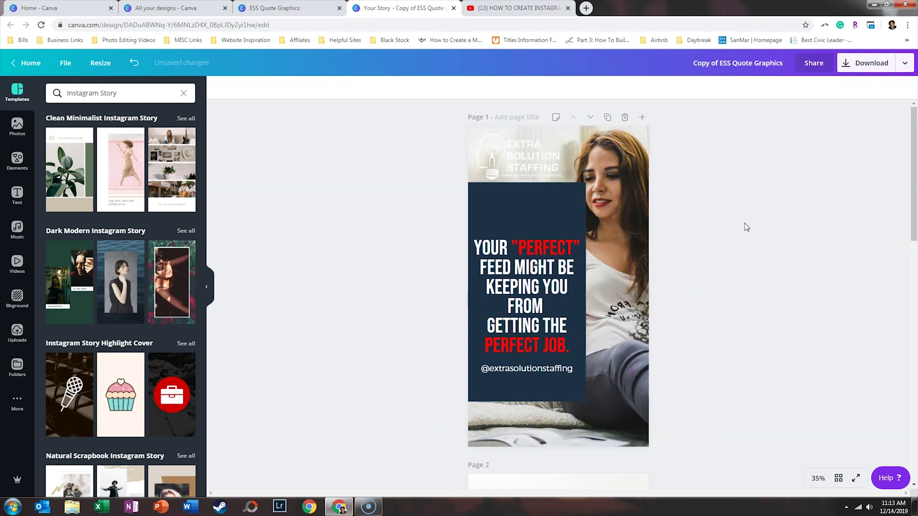
left_click(520, 158)
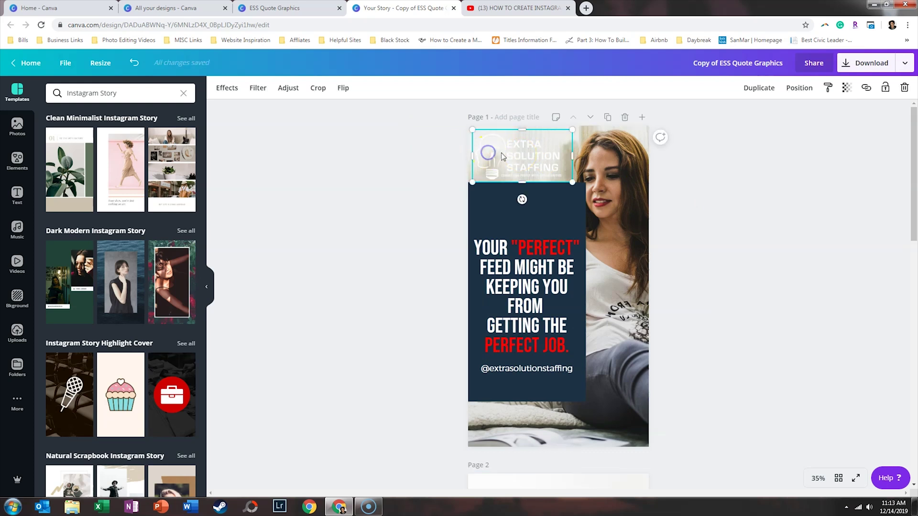
key("Delete")
left_click(17, 367)
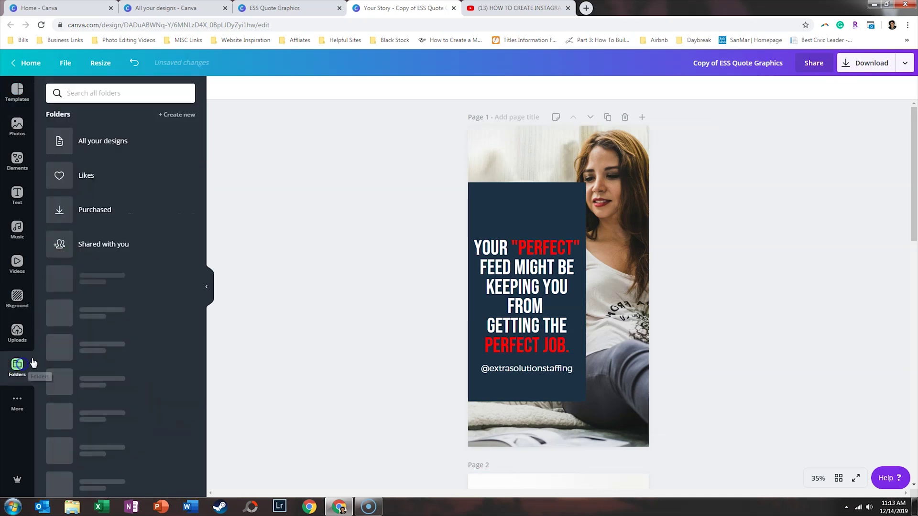
left_click(97, 215)
left_click(106, 272)
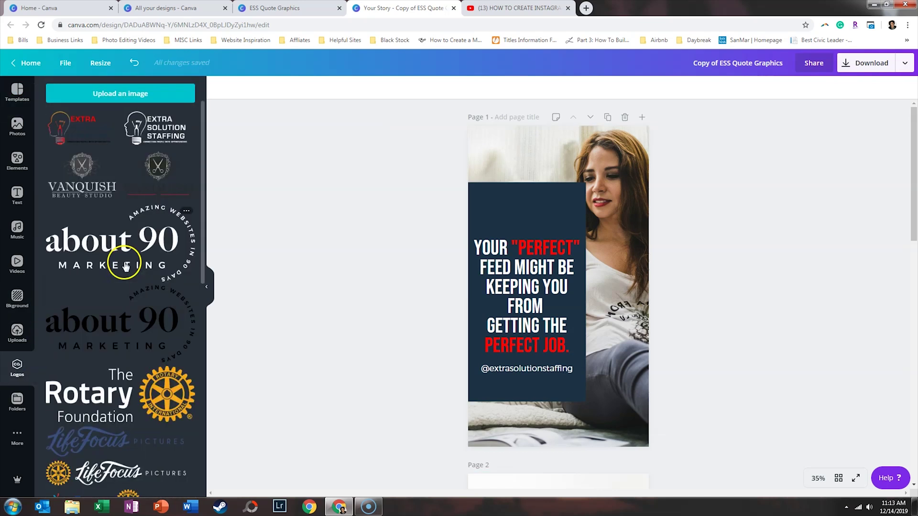
left_click(90, 128)
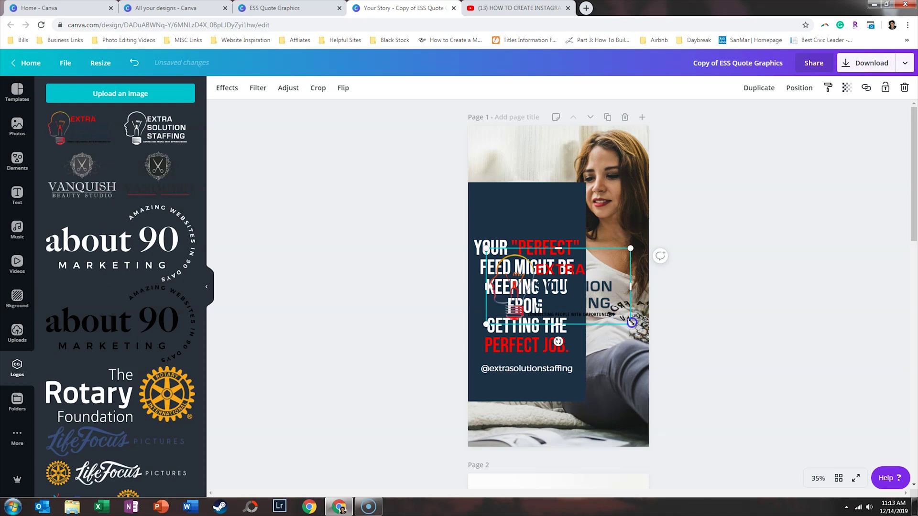
Shrink the colour logo and place it in the page's top-left corner.
left_click_drag(634, 328, 616, 310)
left_click_drag(550, 282, 532, 156)
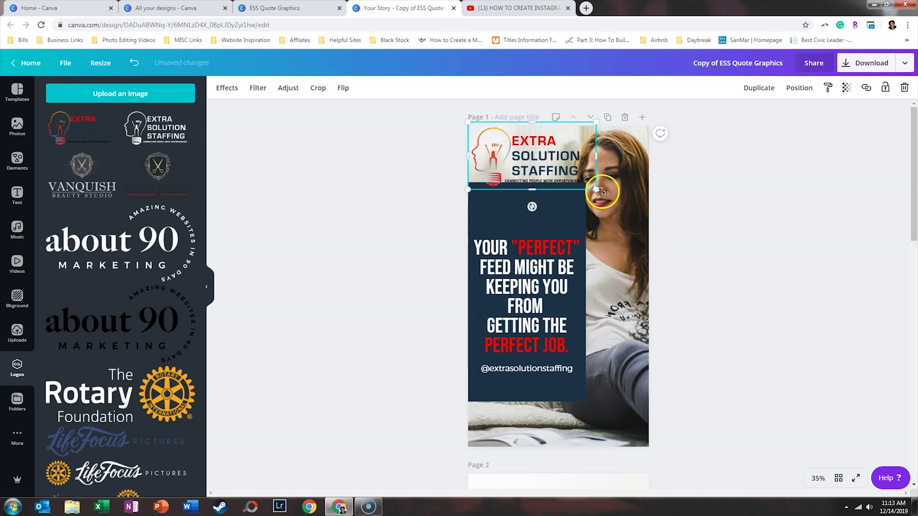
left_click_drag(598, 185, 573, 180)
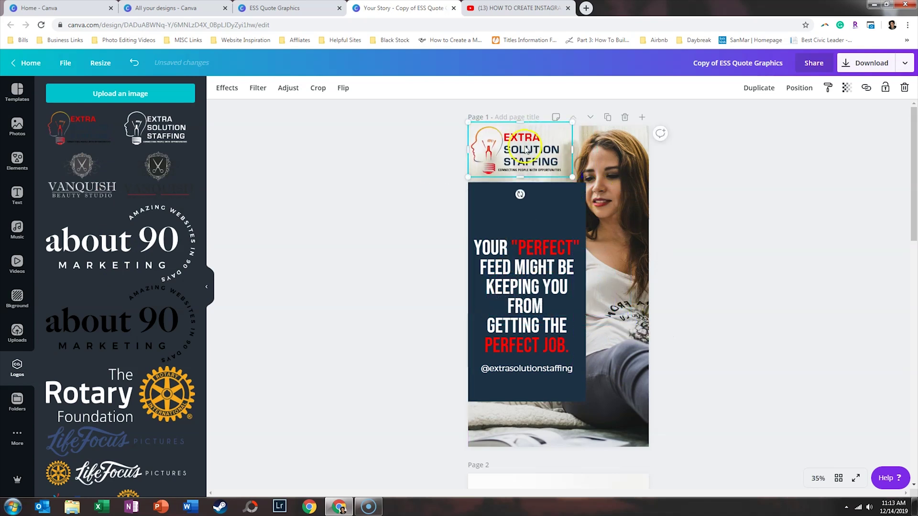
left_click_drag(515, 146, 515, 147)
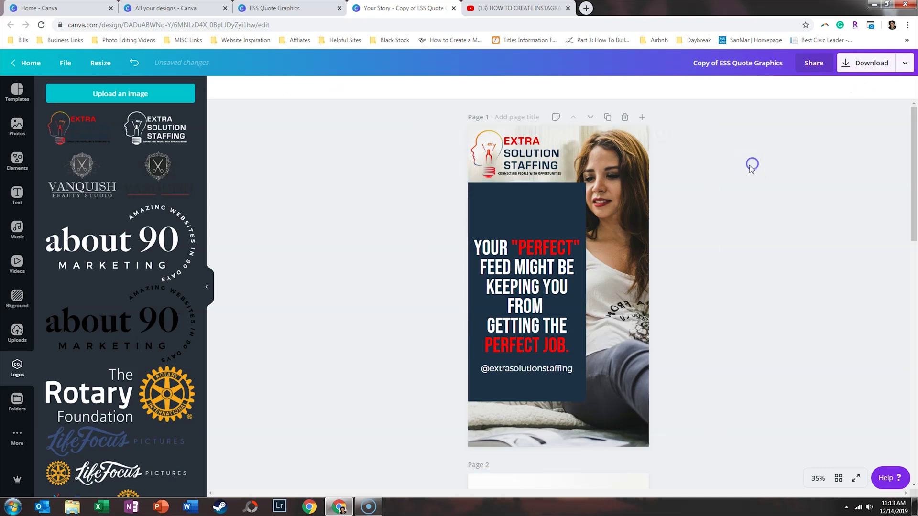
left_click(689, 159)
Lower the navy panel's top edge and raise its bottom edge to expose more photo.
left_click(566, 214)
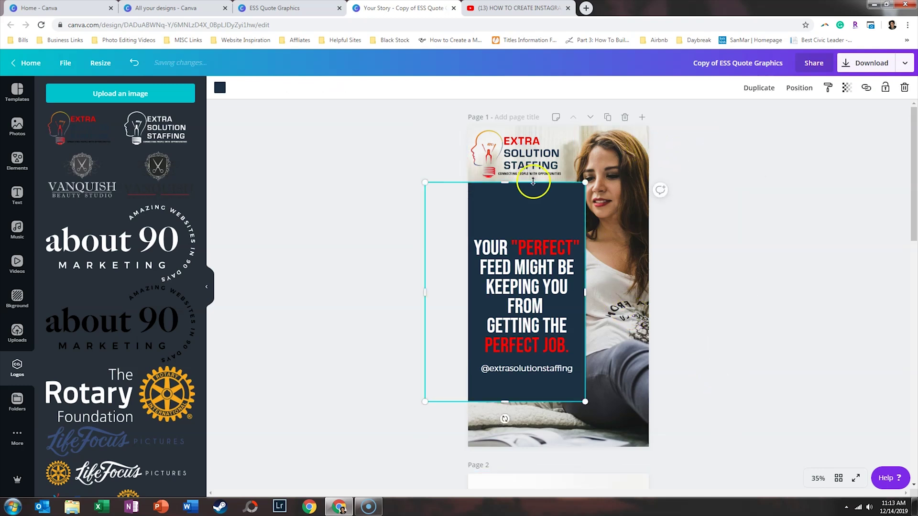
left_click_drag(508, 182, 511, 222)
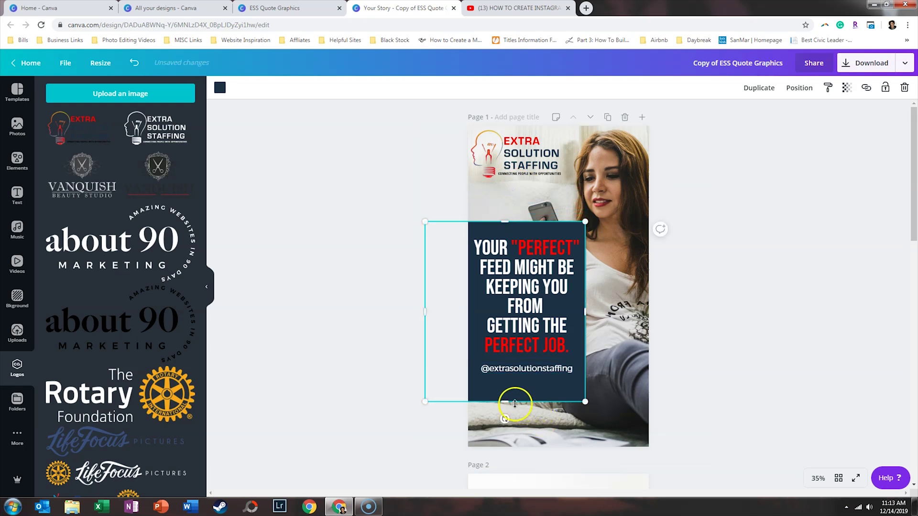
left_click_drag(511, 401, 509, 387)
left_click(724, 186)
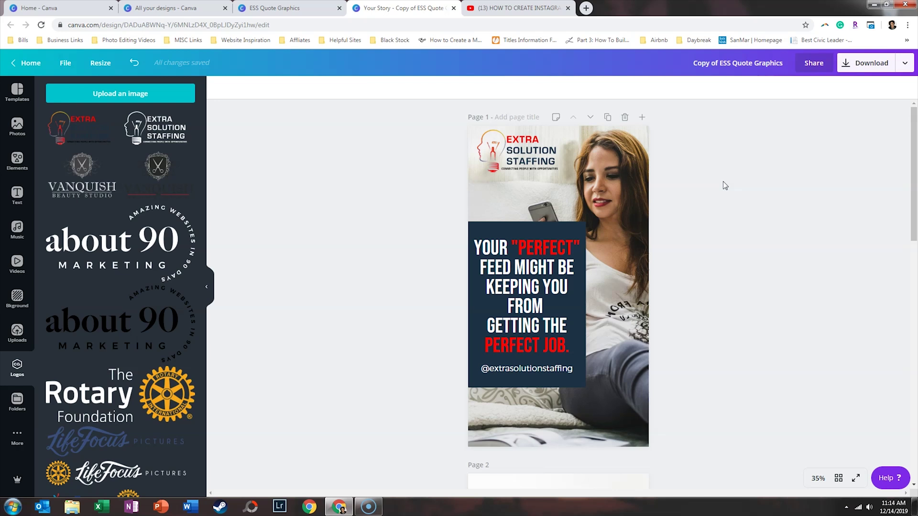
Delete the two interview-tip pages and add a blank page 2.
scroll(722, 187, "down", 5)
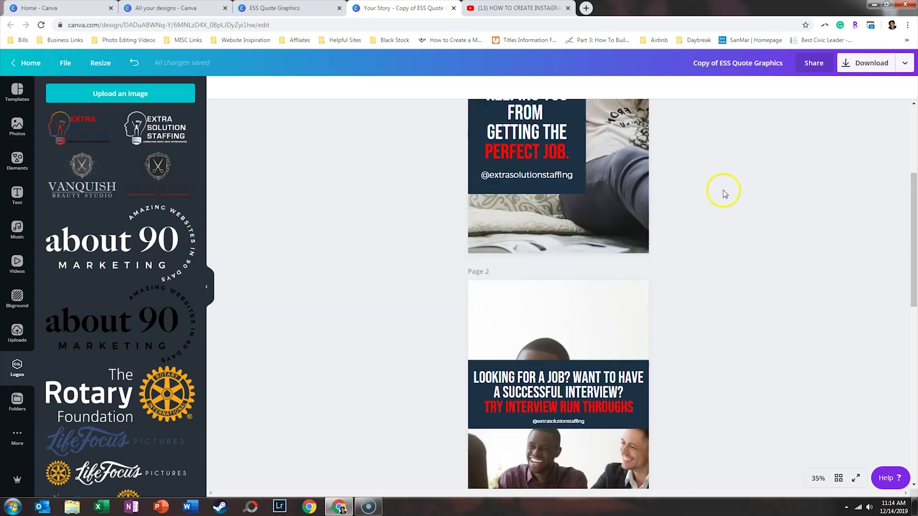
left_click(624, 227)
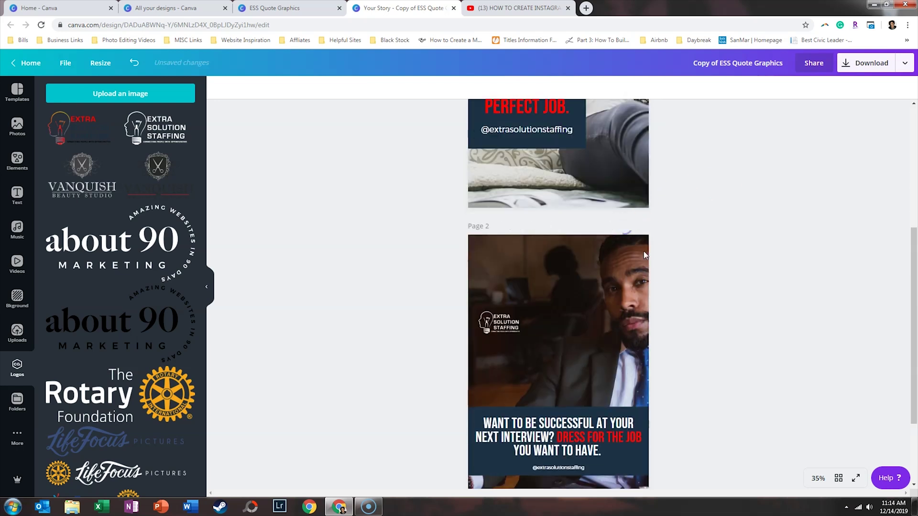
left_click(624, 227)
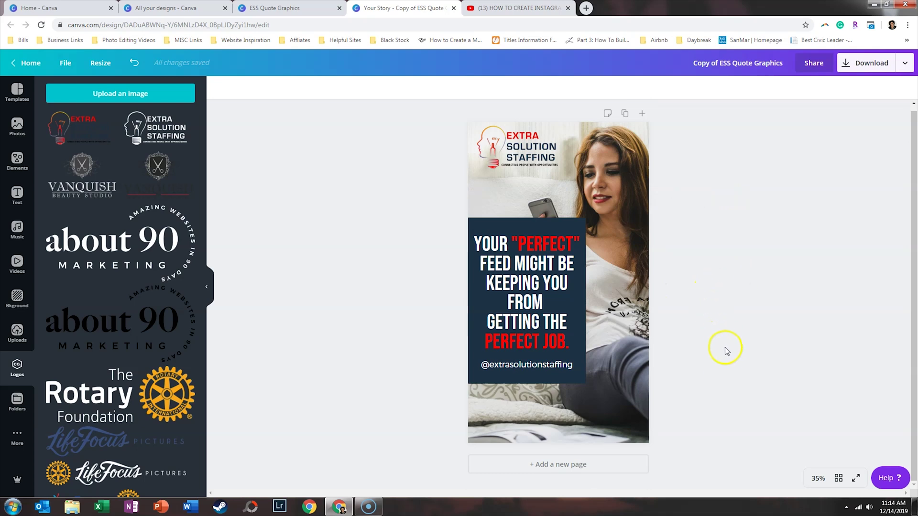
left_click(645, 464)
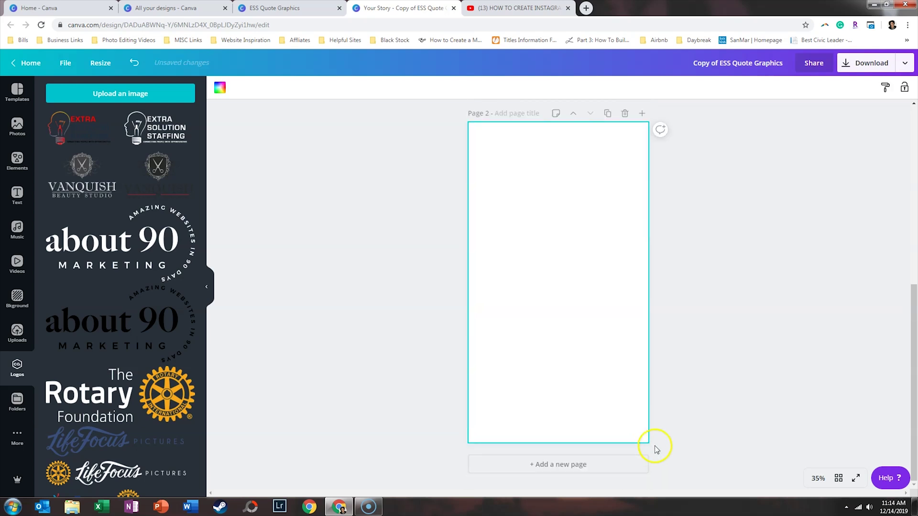
left_click(17, 92)
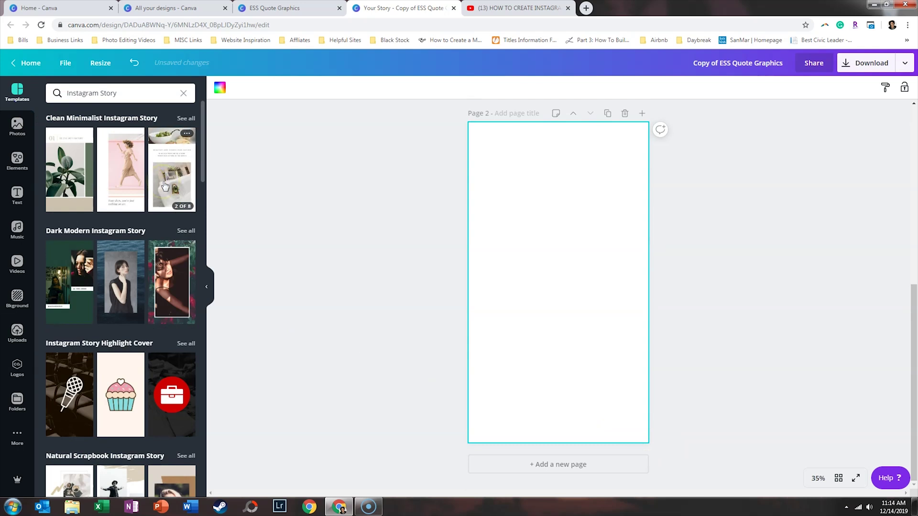
Apply the Mother's Day Special Magazine Grids Instagram Story template to page 2.
scroll(164, 191, "down", 5)
scroll(164, 193, "down", 9)
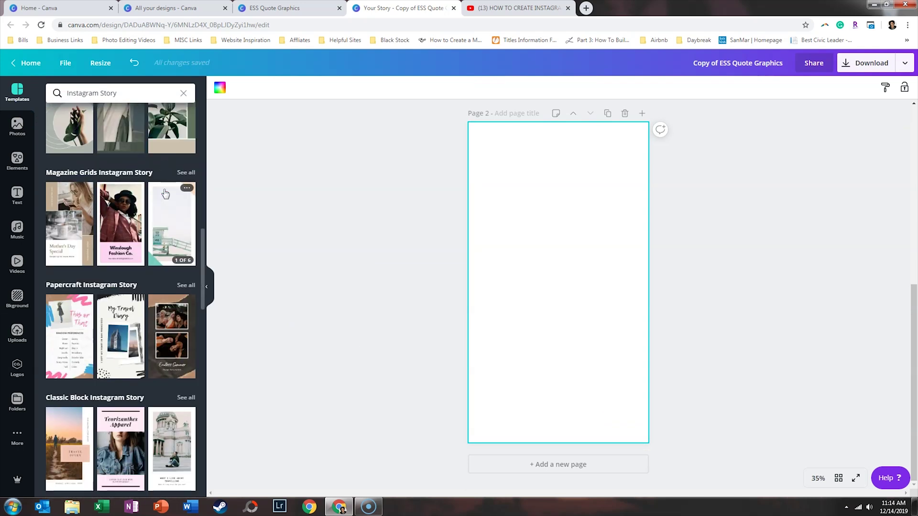
left_click(78, 251)
left_click(196, 171)
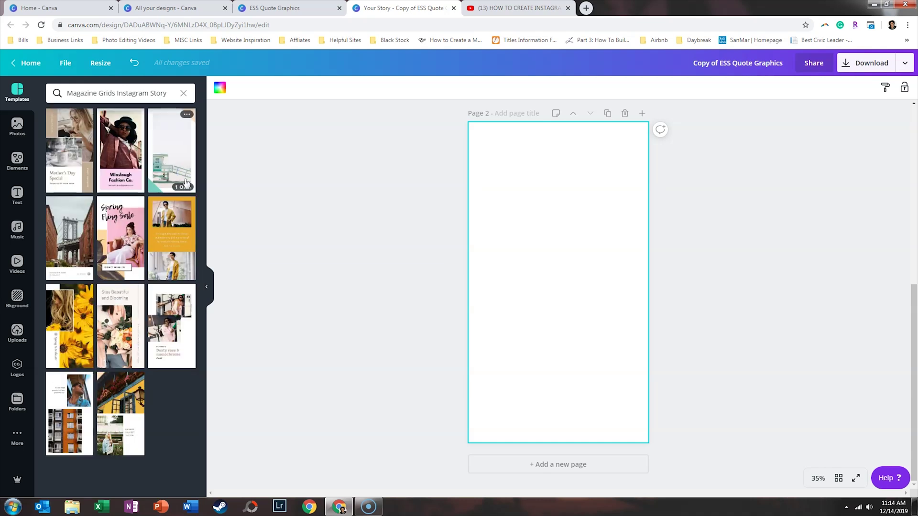
left_click(81, 155)
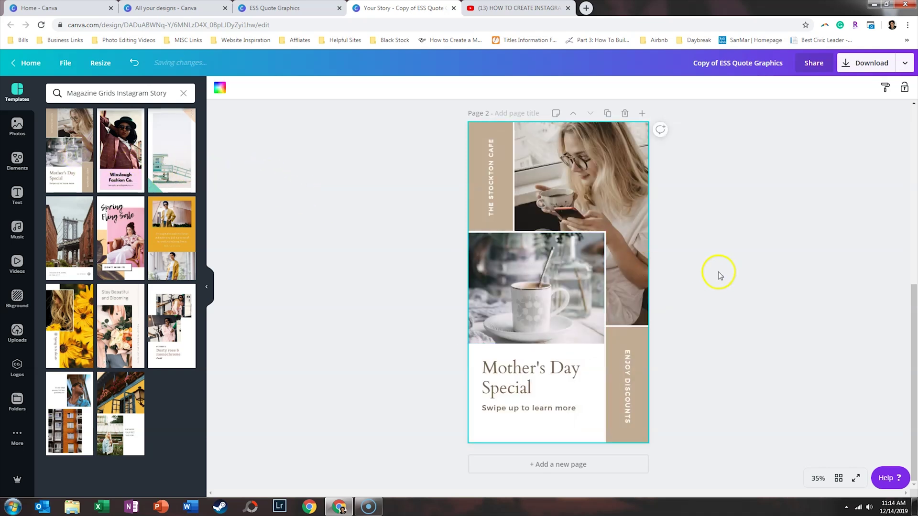
scroll(548, 261, "up", 6)
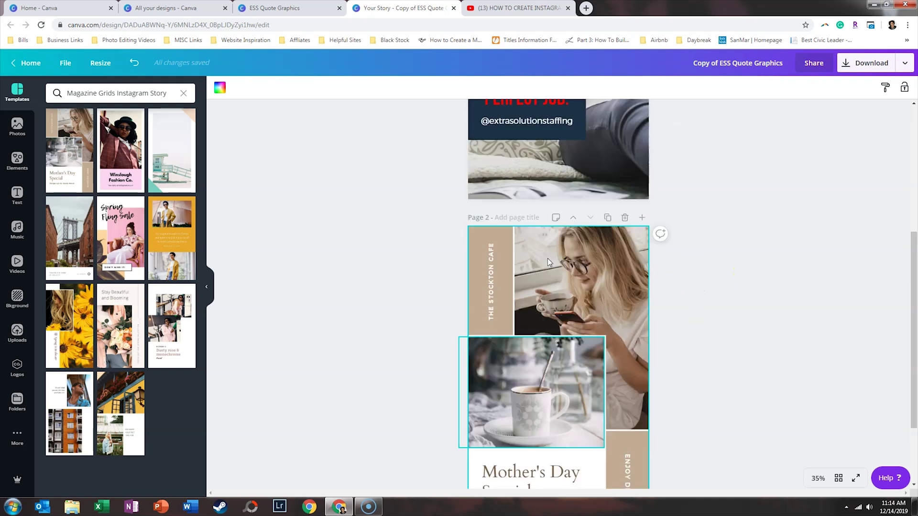
scroll(550, 263, "down", 5)
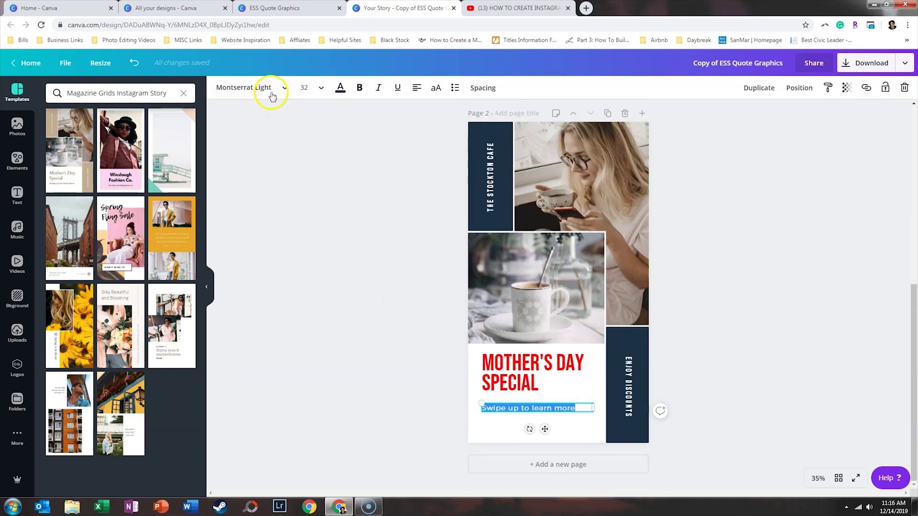
left_click(271, 95)
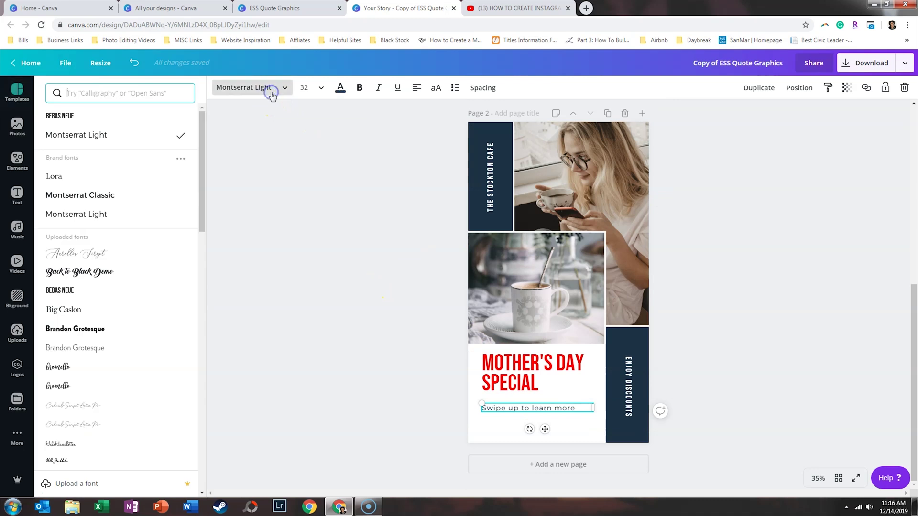
left_click(334, 293)
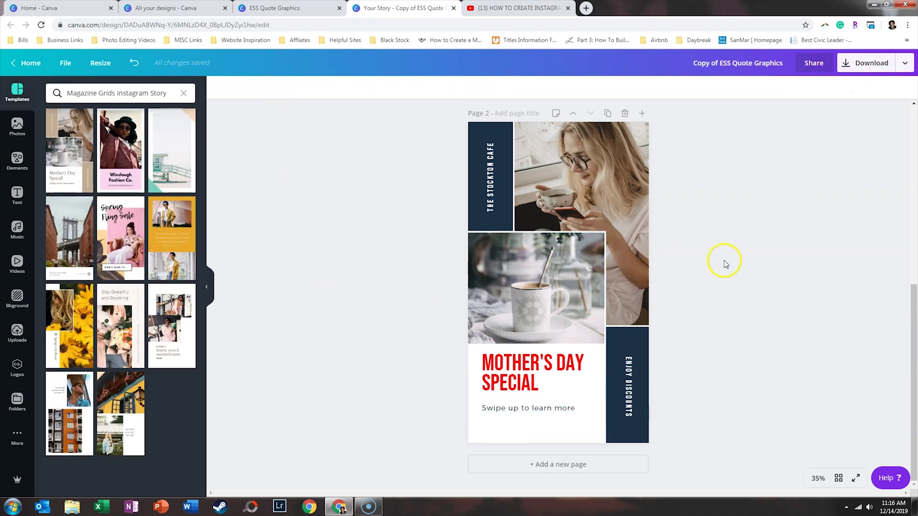
scroll(764, 259, "up", 4)
scroll(766, 259, "down", 4)
double_click(560, 406)
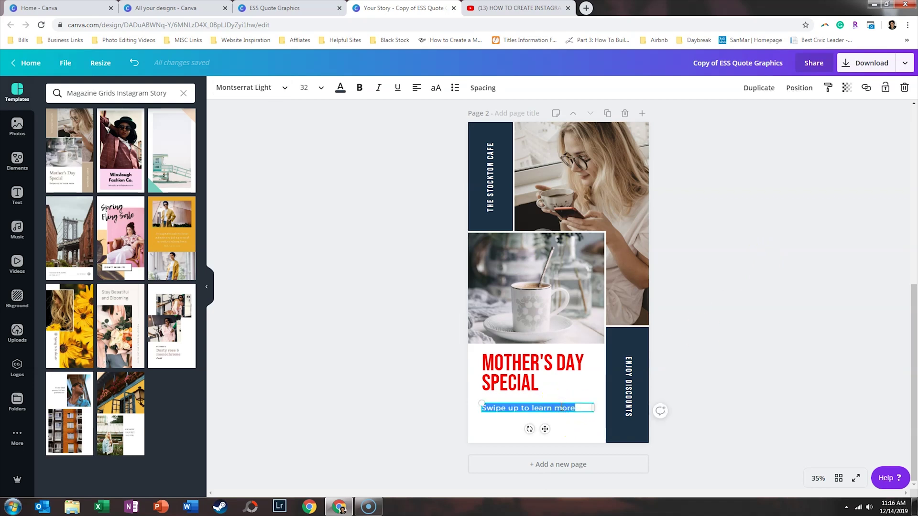
type("@extrasolutionstaffing")
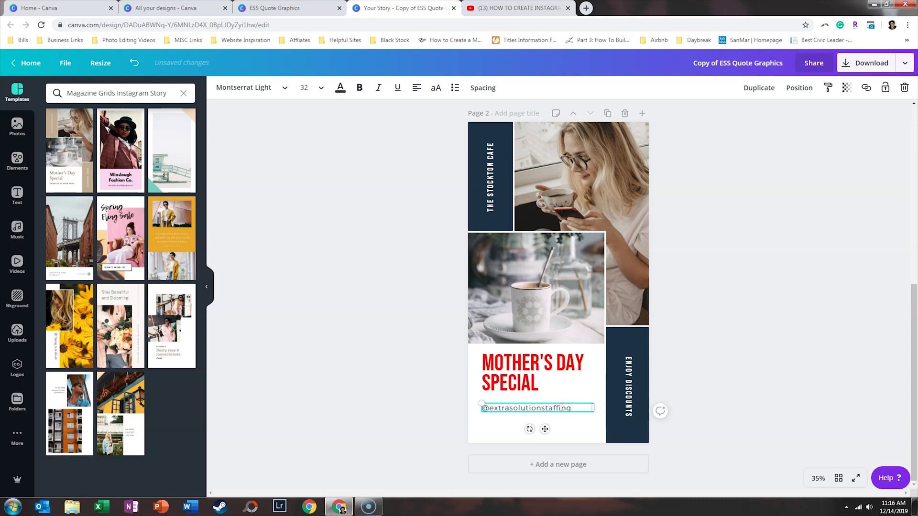
left_click(693, 354)
Nudge the ENJOY DISCOUNTS text and the handle slightly up beneath the heading.
left_click(631, 374)
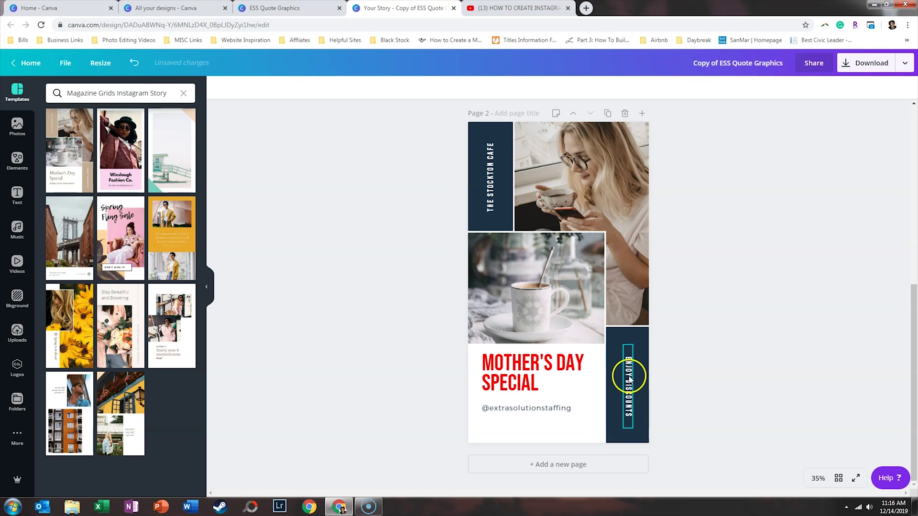
left_click(629, 376)
left_click_drag(629, 377, 630, 360)
left_click(653, 364)
left_click(530, 420)
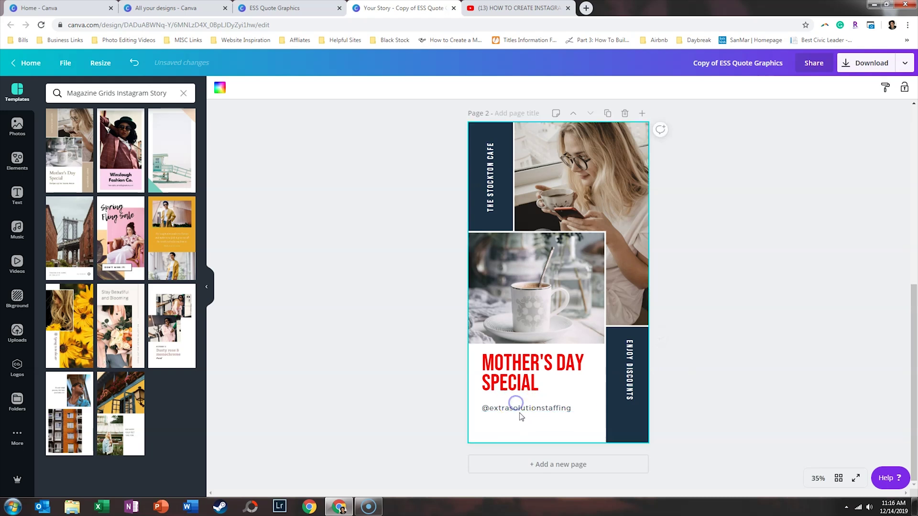
left_click_drag(521, 410, 520, 400)
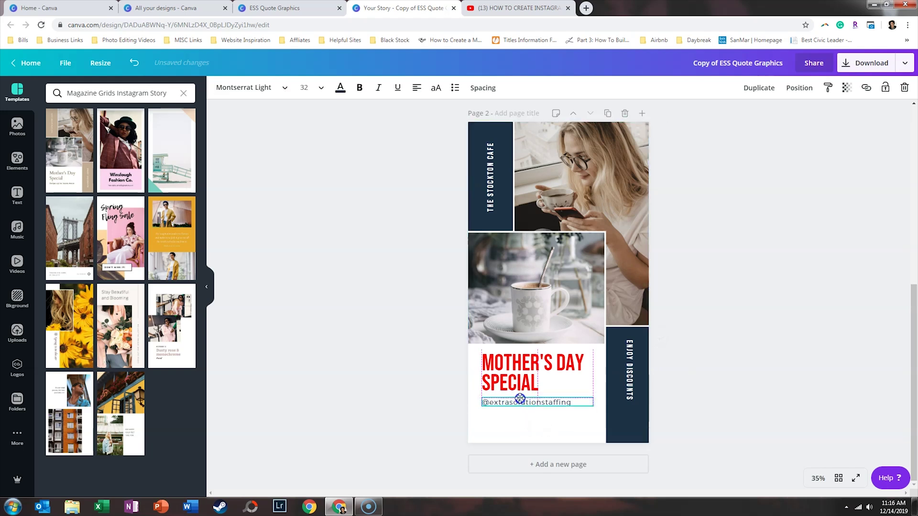
left_click(724, 355)
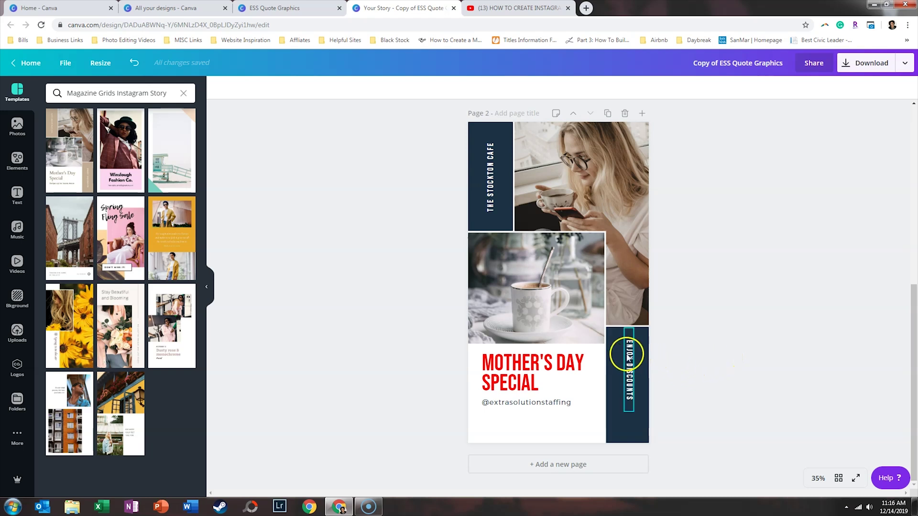
scroll(734, 421, "up", 7)
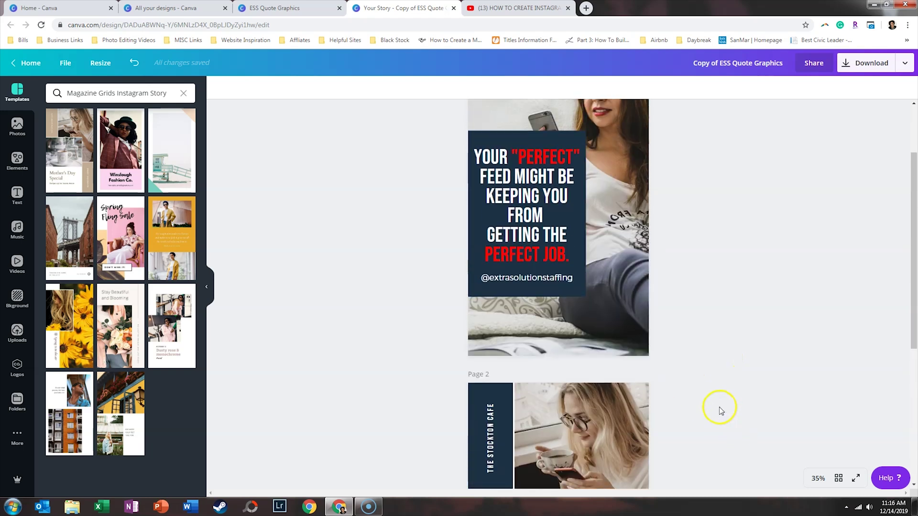
Add the Extra Solution Staffing logo, shrunk small, to the top-right of page 2's photo.
scroll(717, 411, "down", 5)
scroll(713, 413, "down", 3)
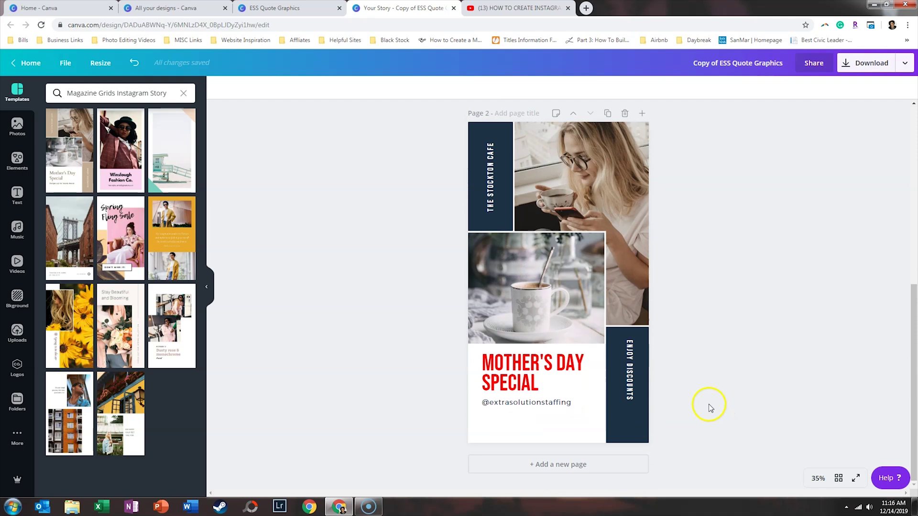
scroll(708, 408, "up", 5)
scroll(706, 404, "down", 3)
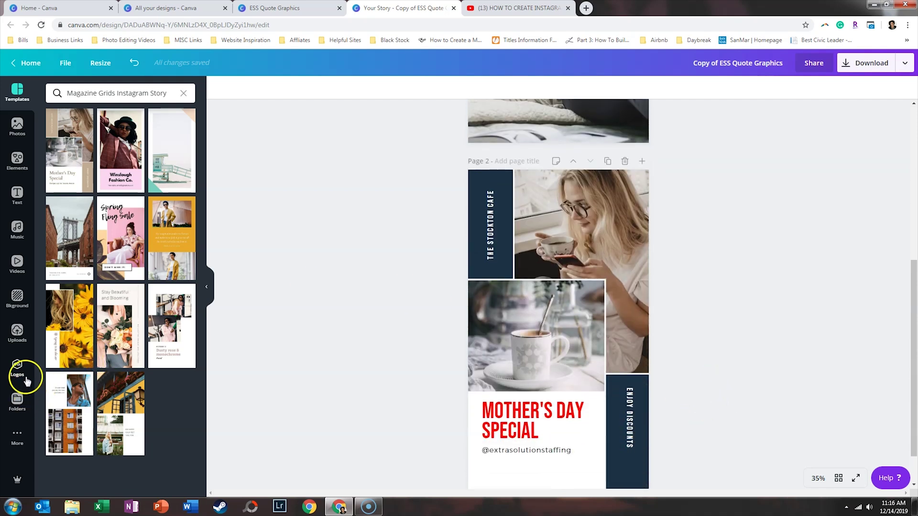
left_click(22, 398)
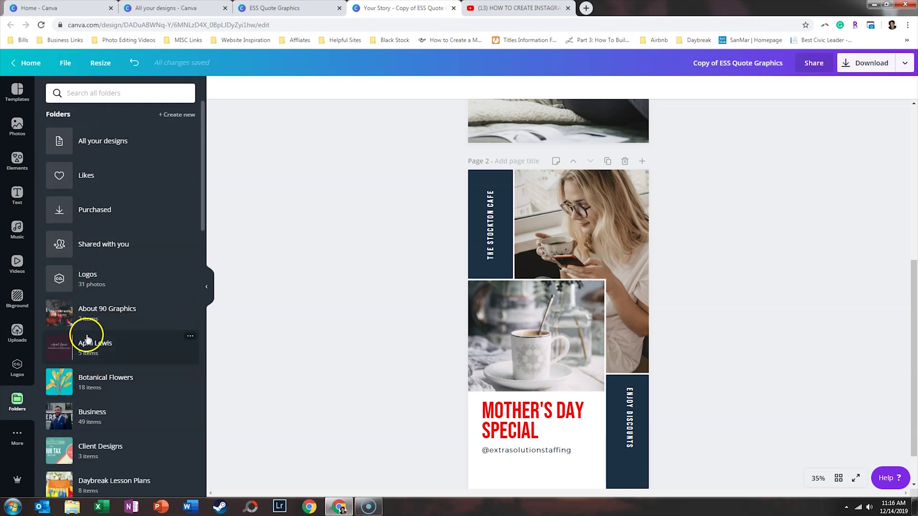
left_click(97, 281)
left_click(165, 134)
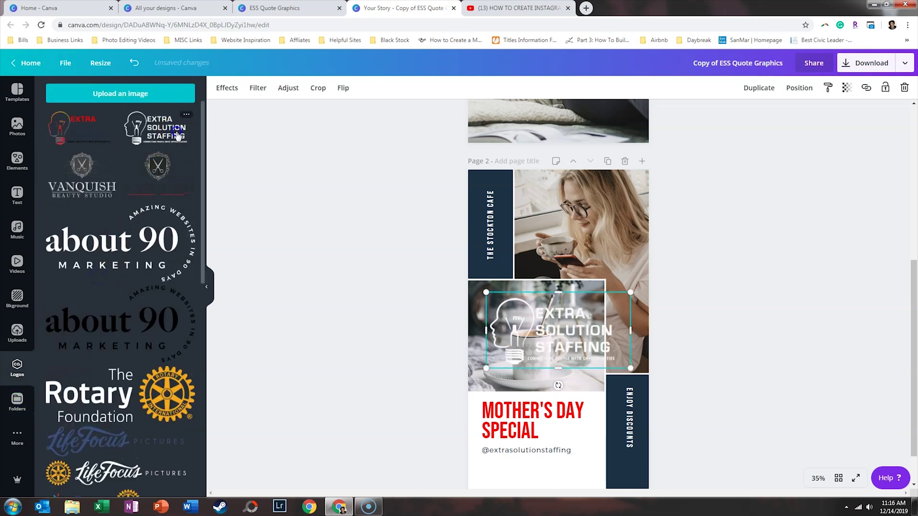
left_click_drag(630, 368, 626, 189)
left_click(660, 183)
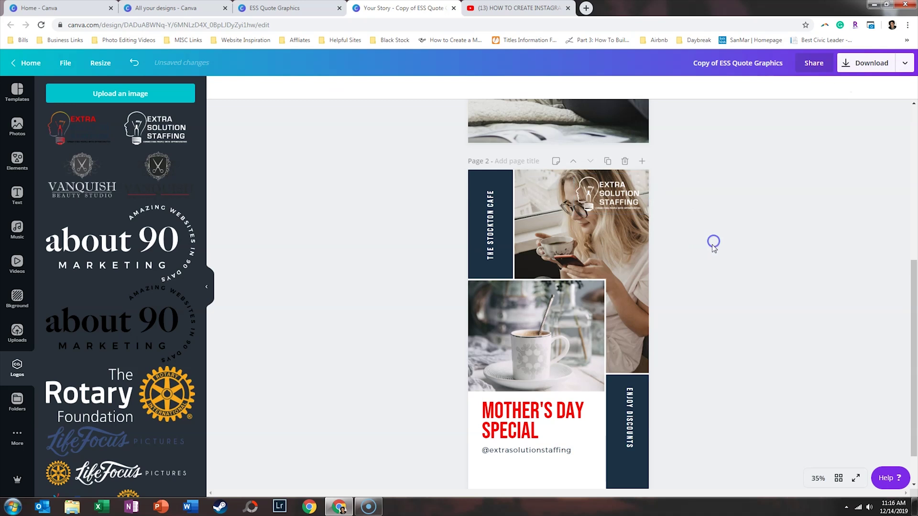
left_click(683, 265)
Add a new blank page after page 2.
scroll(698, 296, "down", 1)
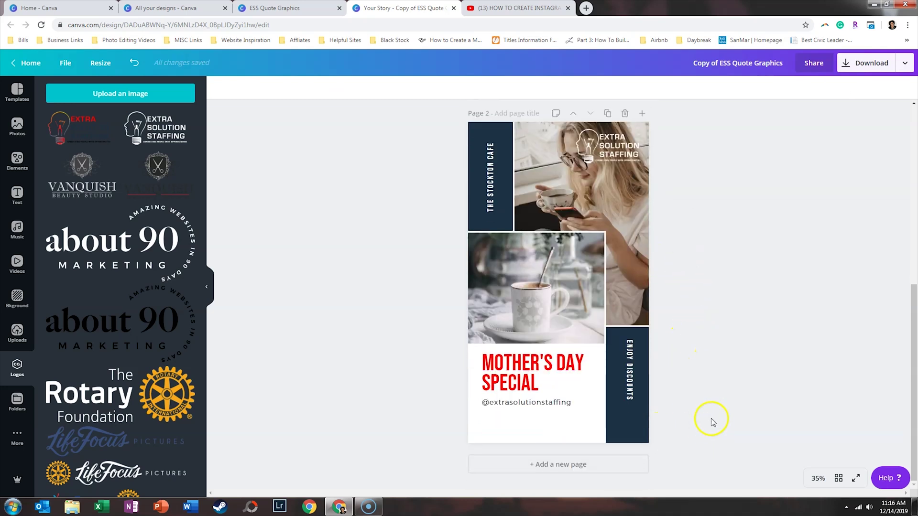
scroll(710, 418, "up", 7)
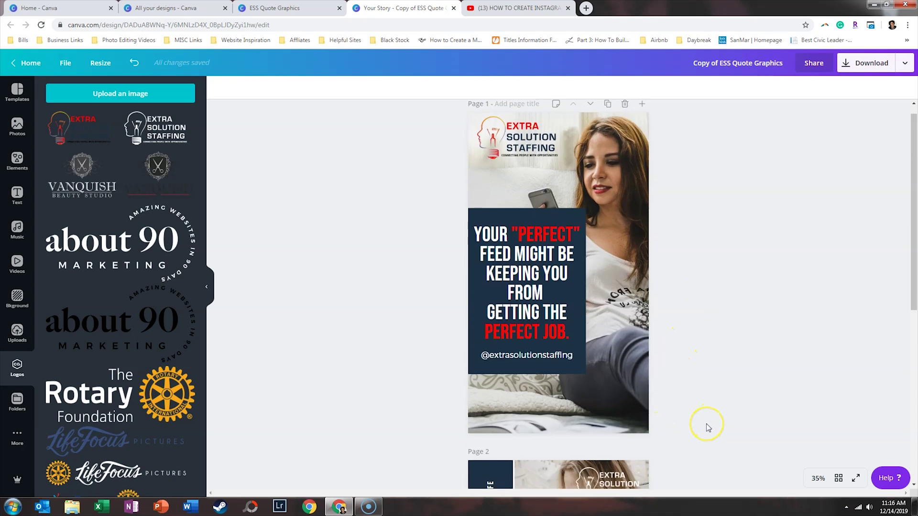
scroll(706, 423, "down", 7)
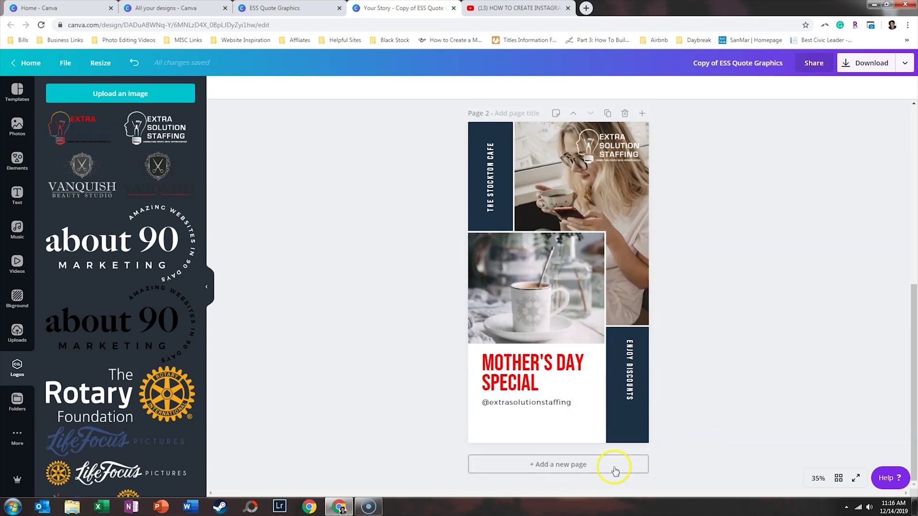
left_click(615, 466)
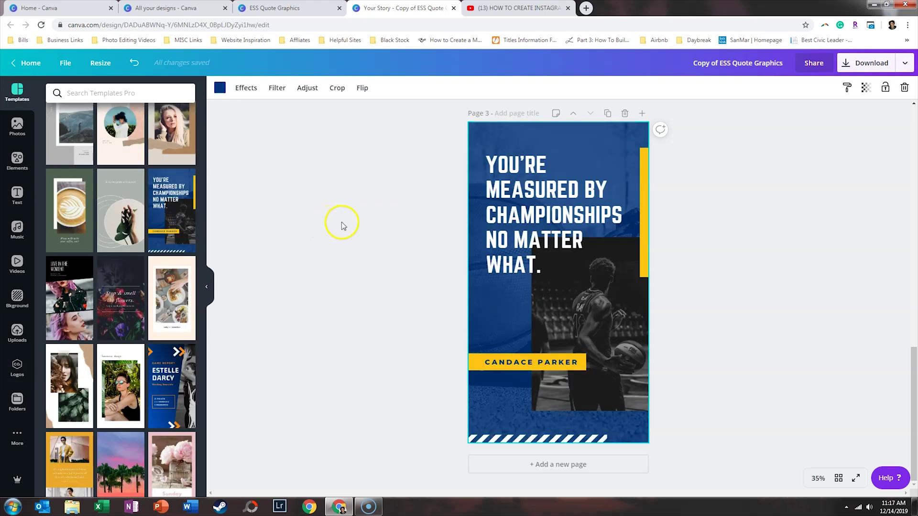
Check the cropping of the basketball photo on page 3, leaving it unchanged.
double_click(620, 145)
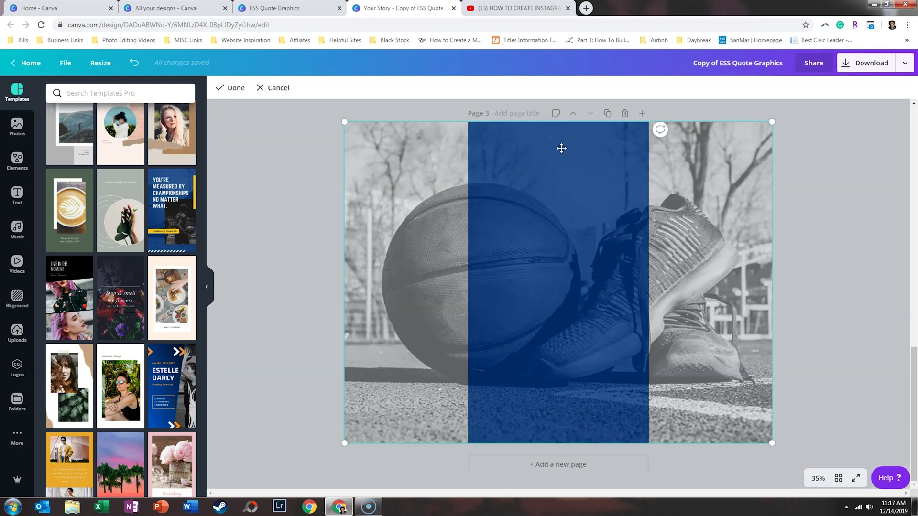
left_click(275, 87)
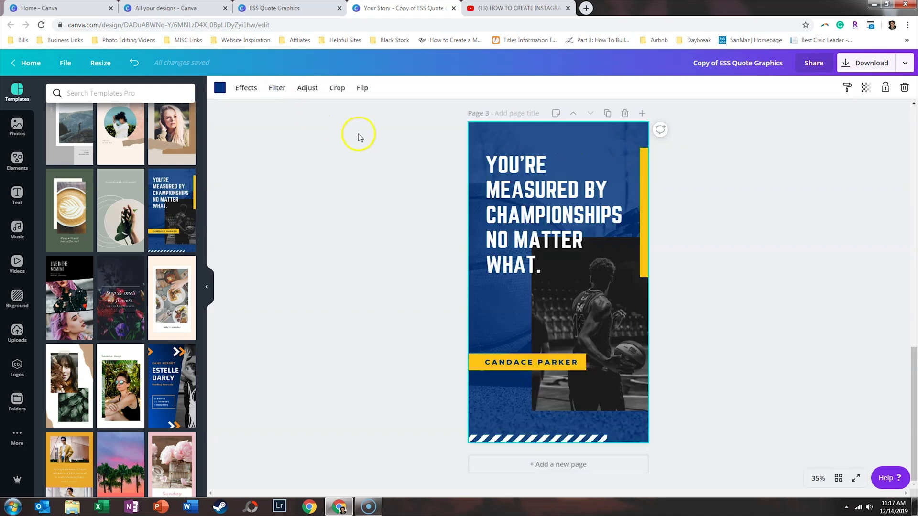
double_click(616, 139)
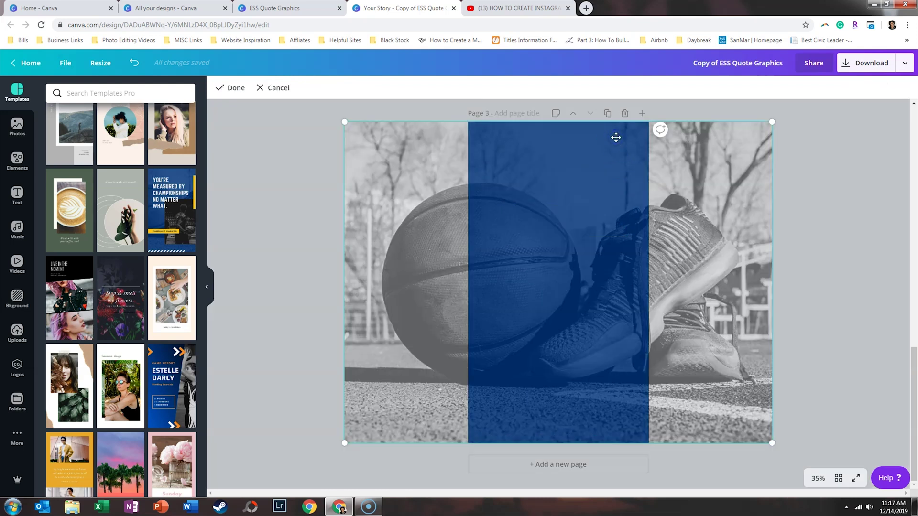
left_click(269, 91)
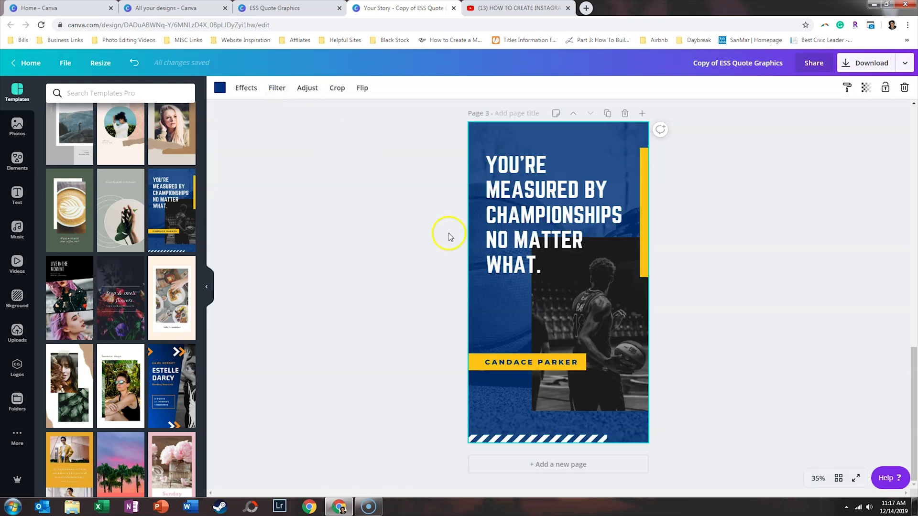
Delete the basketball player photo, then undo to restore it.
left_click(609, 357)
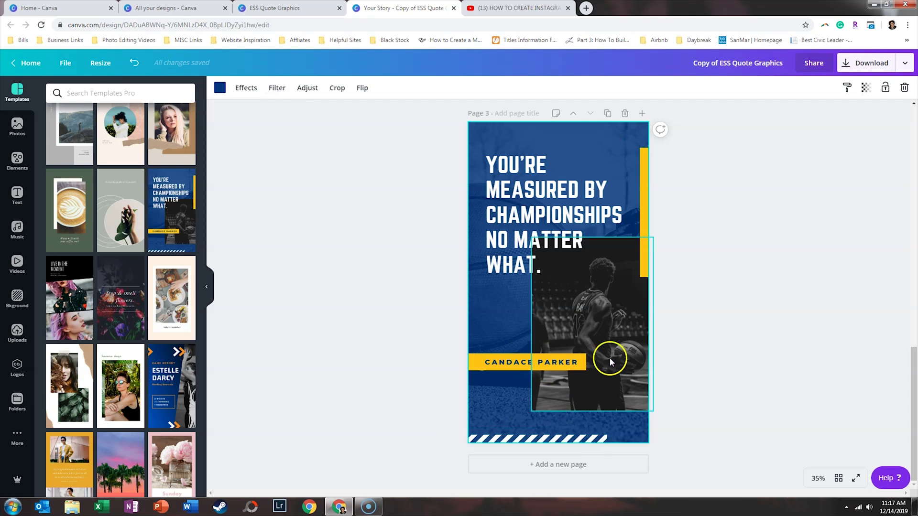
key("Delete")
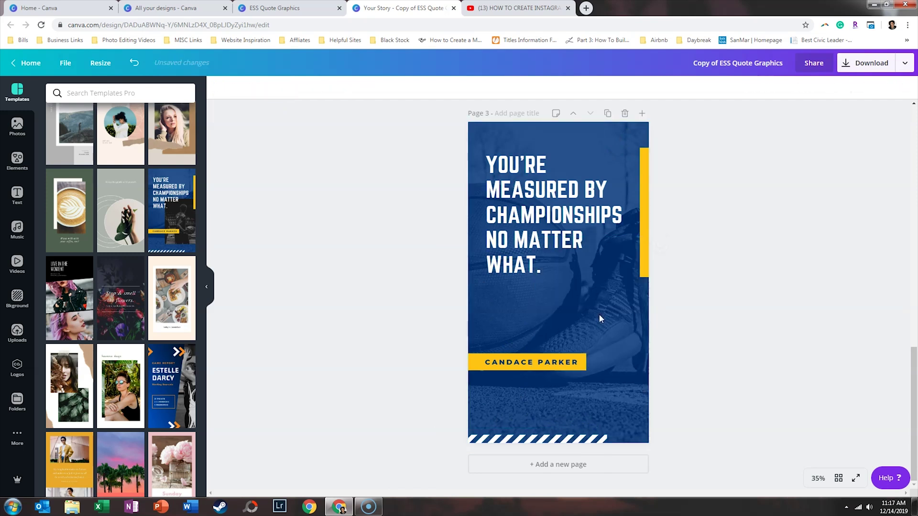
key("ctrl+z")
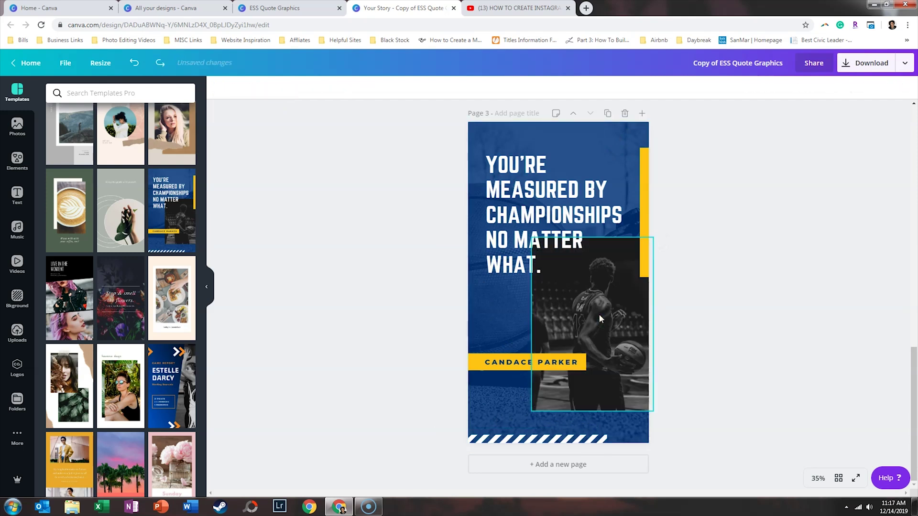
Add the first grid from Elements > Grids and resize it over the player photo.
left_click(33, 171)
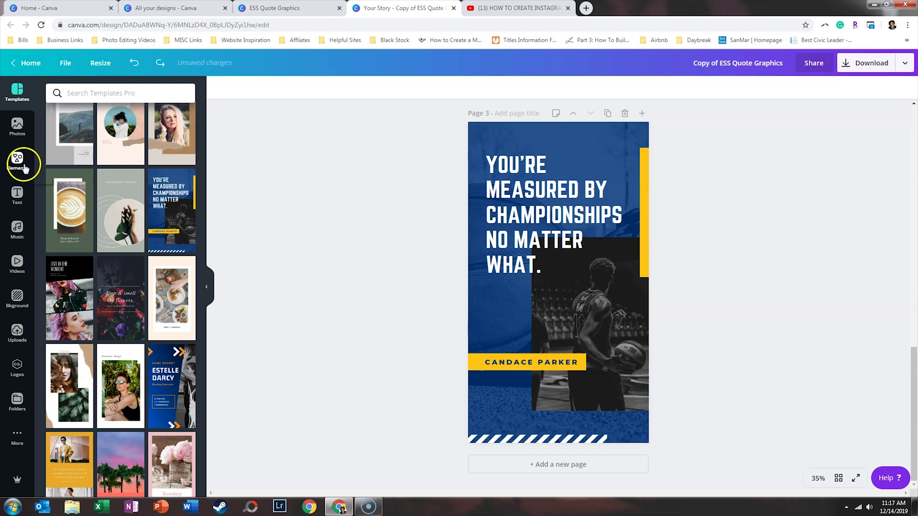
left_click(18, 158)
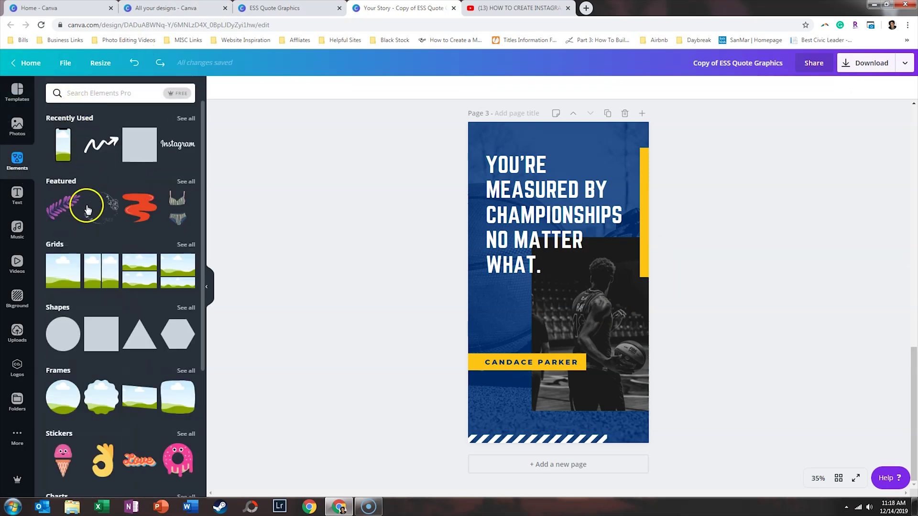
left_click(61, 278)
left_click_drag(468, 120, 596, 275)
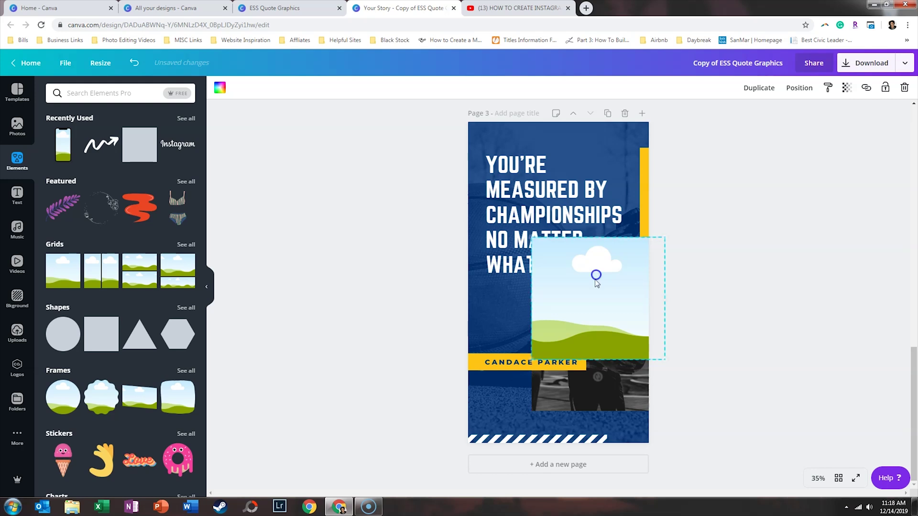
left_click_drag(601, 361, 601, 409)
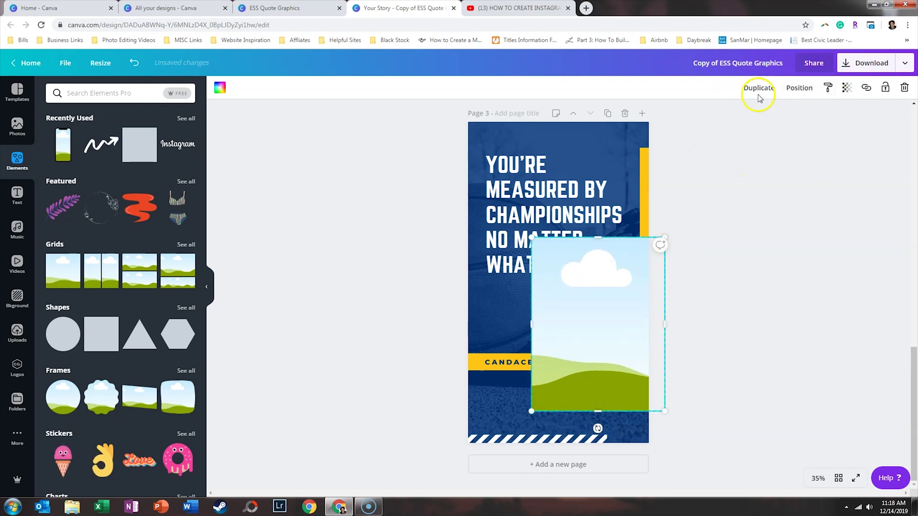
Adjust the grid's layer order with Position Backward/Forward so it sits behind the quote and yellow bar.
left_click(795, 89)
left_click(784, 116)
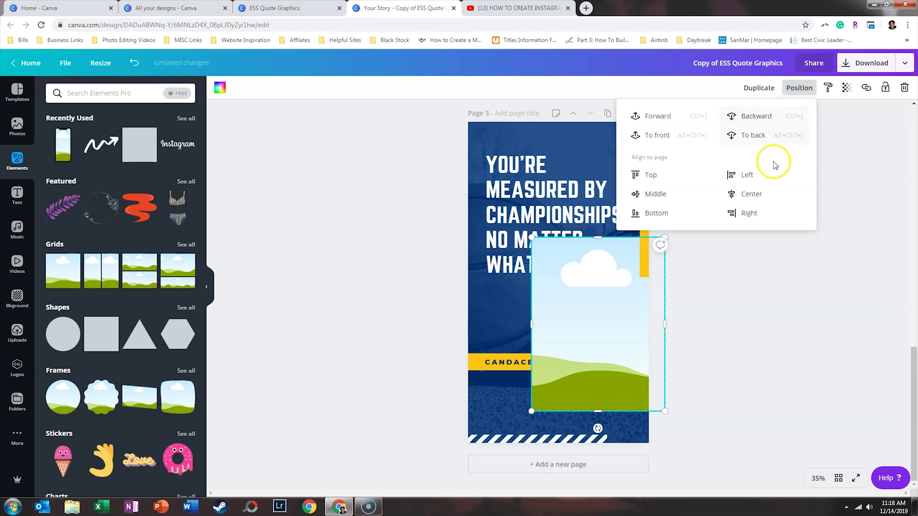
left_click(782, 115)
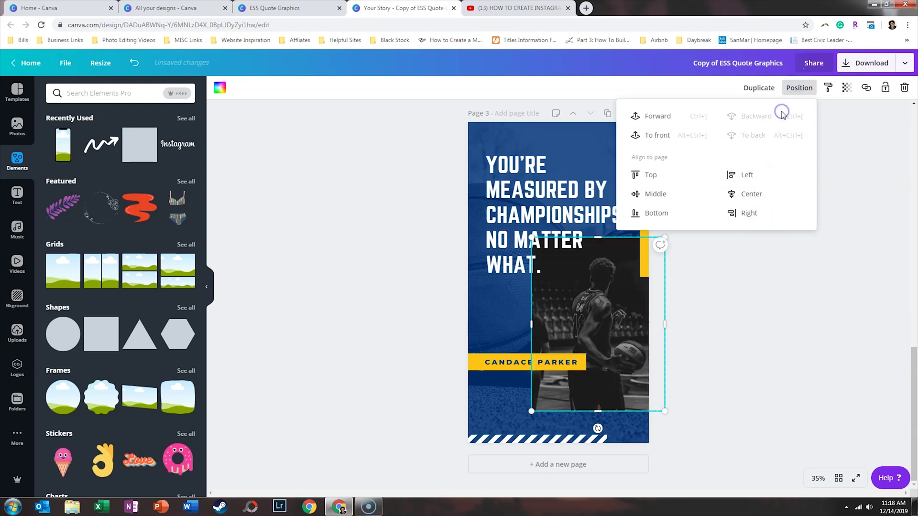
left_click(658, 116)
left_click(715, 316)
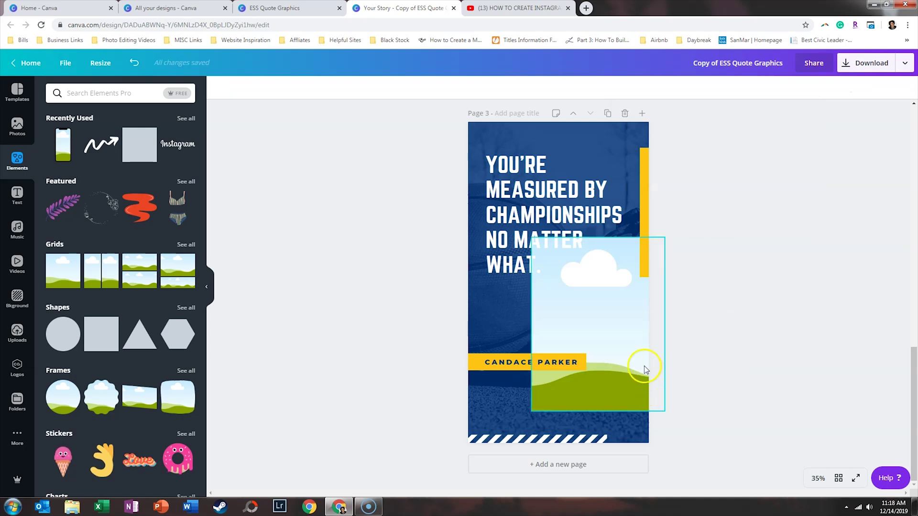
double_click(514, 175)
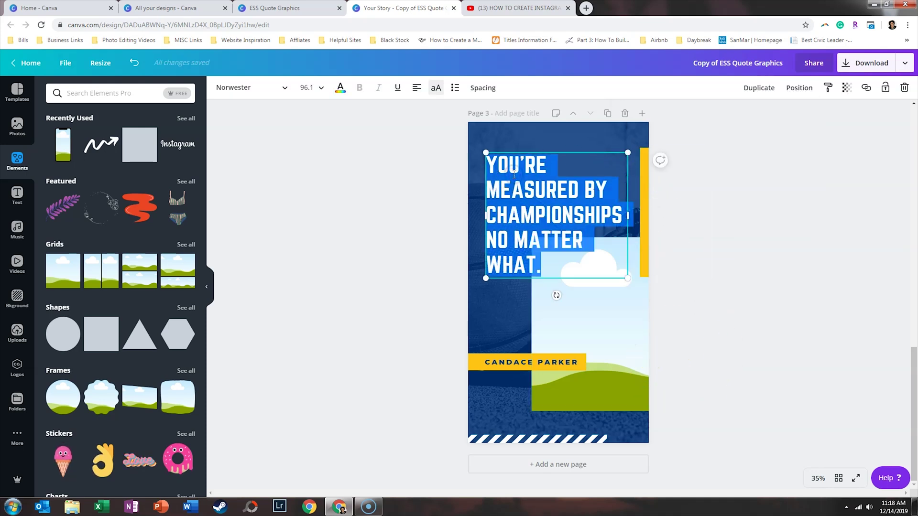
Set the quote text in Bebas Neue.
left_click(262, 87)
left_click(137, 116)
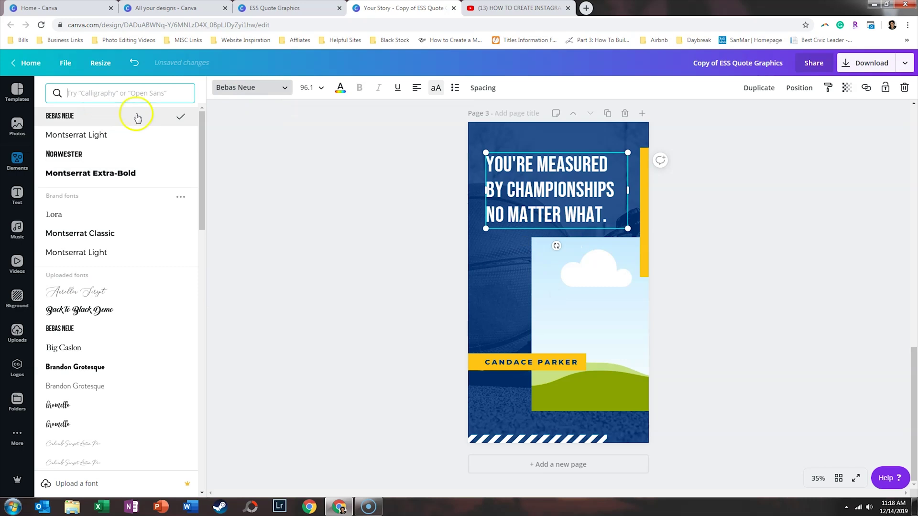
left_click(361, 177)
Change the CANDACE PARKER label font to Montserrat Light.
left_click(512, 365)
double_click(515, 365)
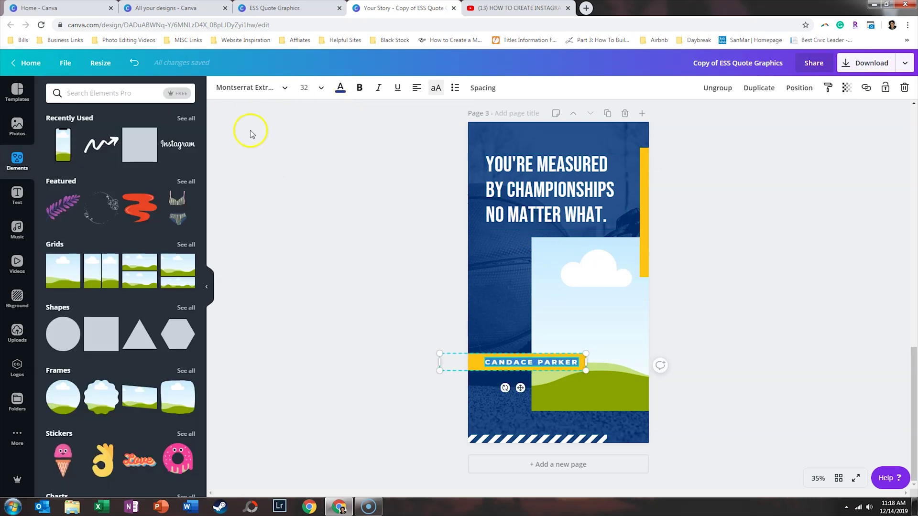
left_click(244, 87)
left_click(100, 135)
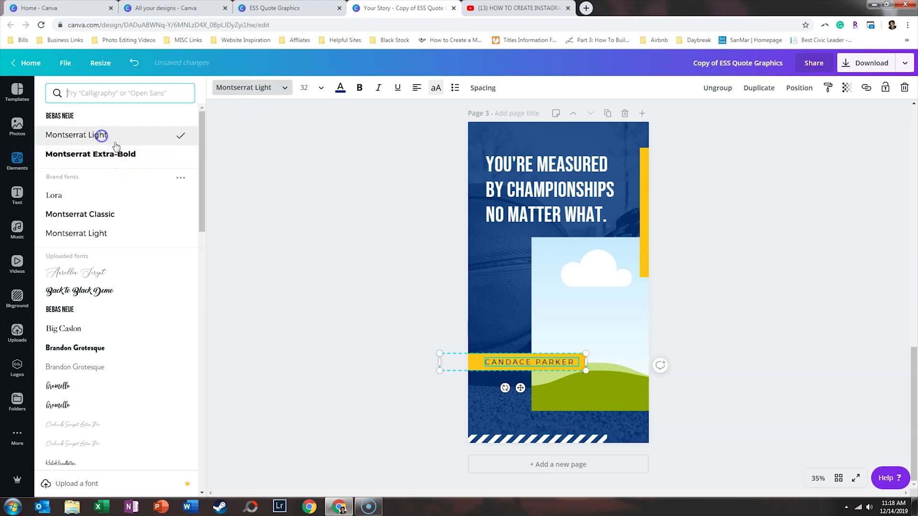
left_click(342, 135)
Make the CANDACE PARKER box ESS red and its text white.
left_click(498, 371)
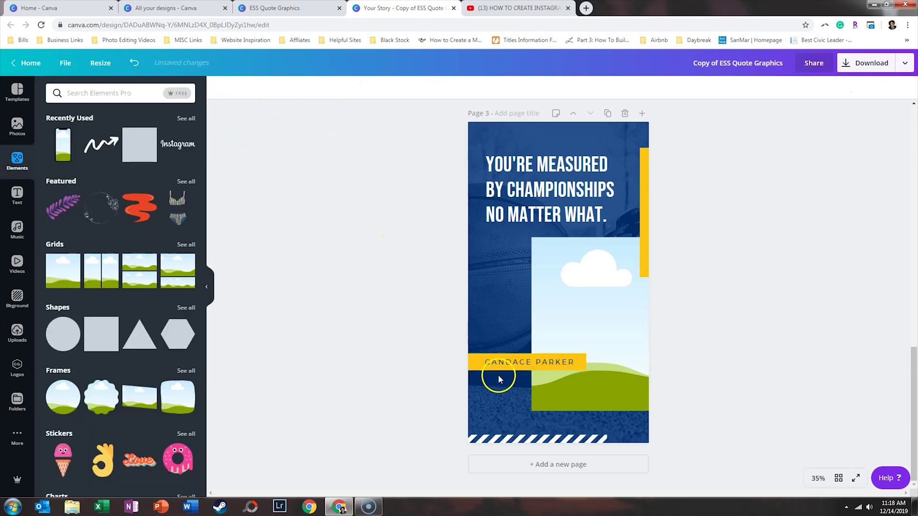
left_click(219, 87)
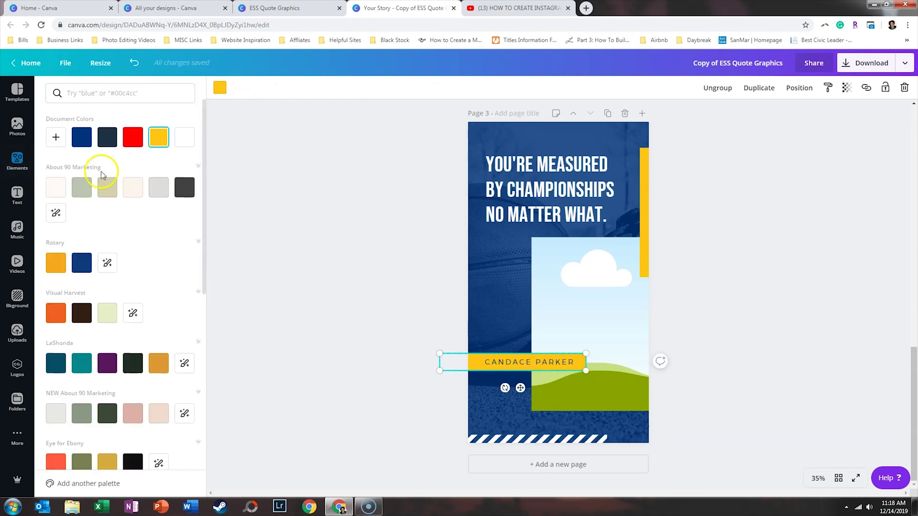
scroll(119, 232, "down", 7)
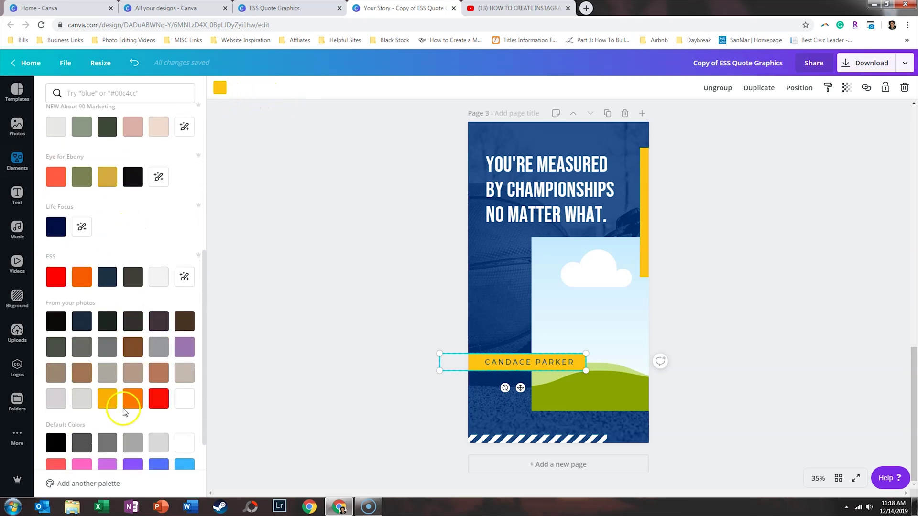
left_click(55, 230)
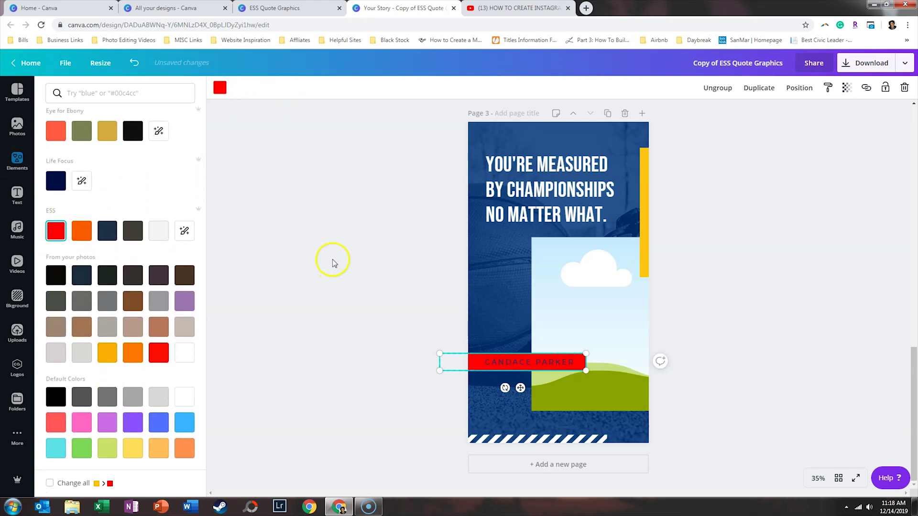
left_click(330, 260)
double_click(548, 362)
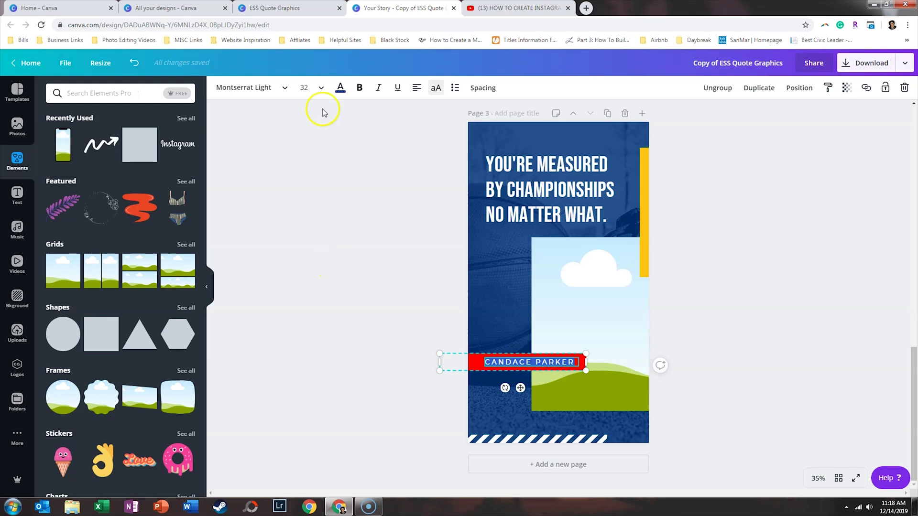
left_click(340, 87)
left_click(184, 139)
left_click(375, 246)
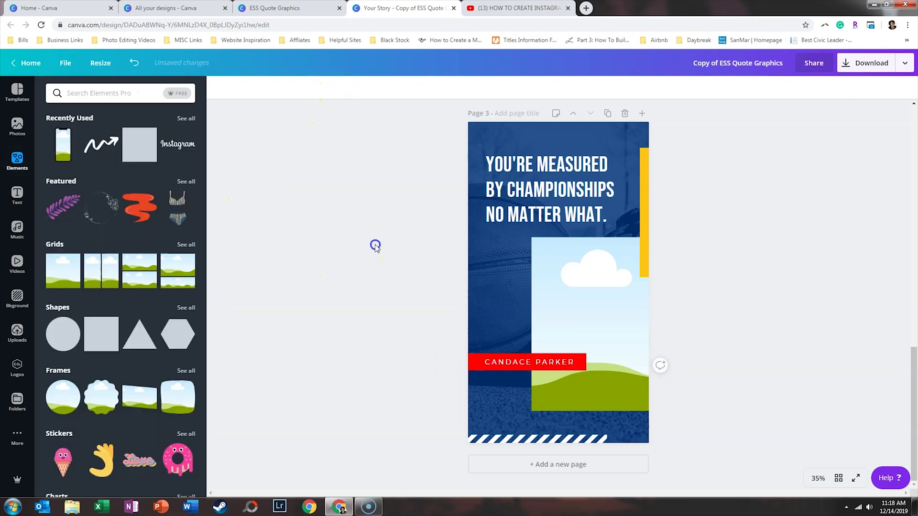
Recolour the right-edge yellow accent bar to red.
left_click(645, 156)
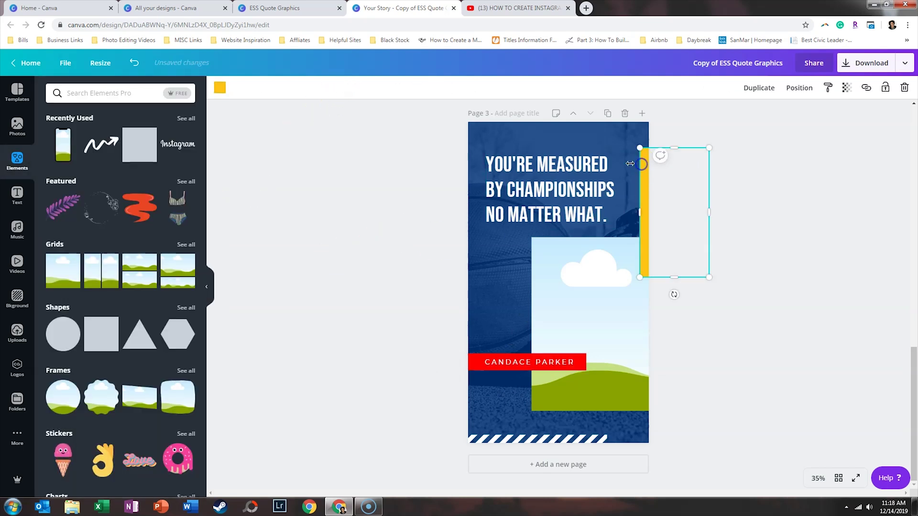
left_click(221, 85)
left_click(131, 137)
left_click(395, 207)
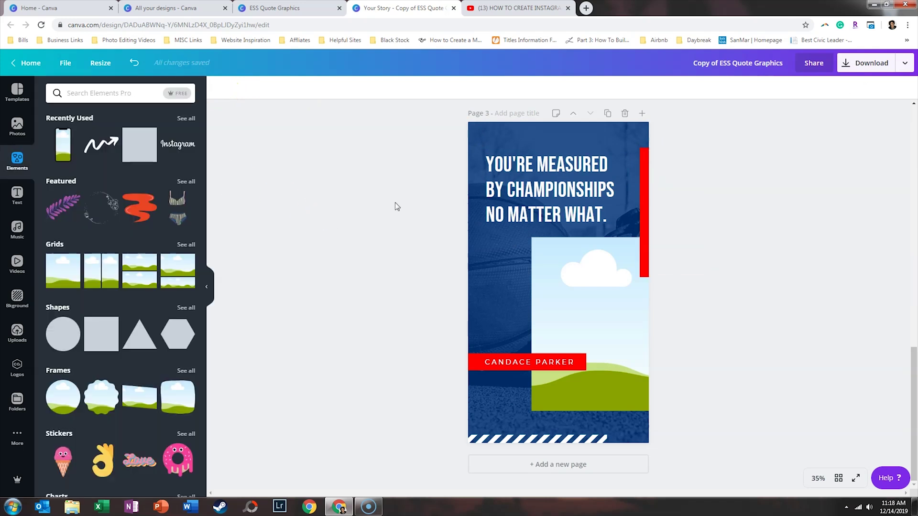
double_click(497, 140)
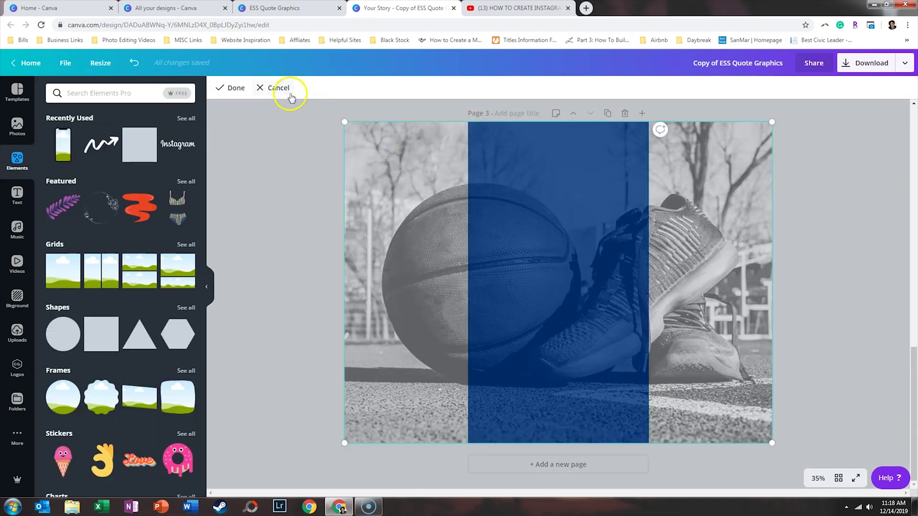
Cancel the crop and fill the background with ESS dark navy at transparency about 9.
left_click(290, 94)
left_click(219, 89)
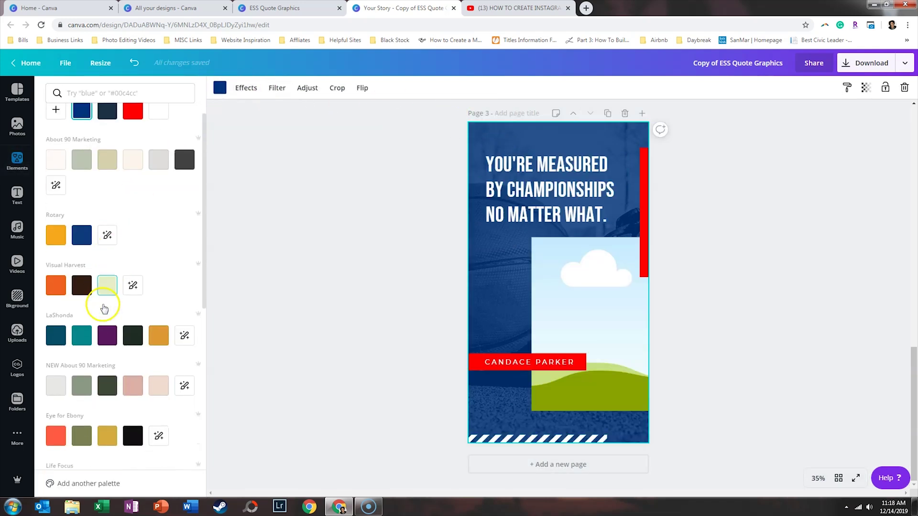
scroll(104, 308, "down", 3)
left_click(106, 372)
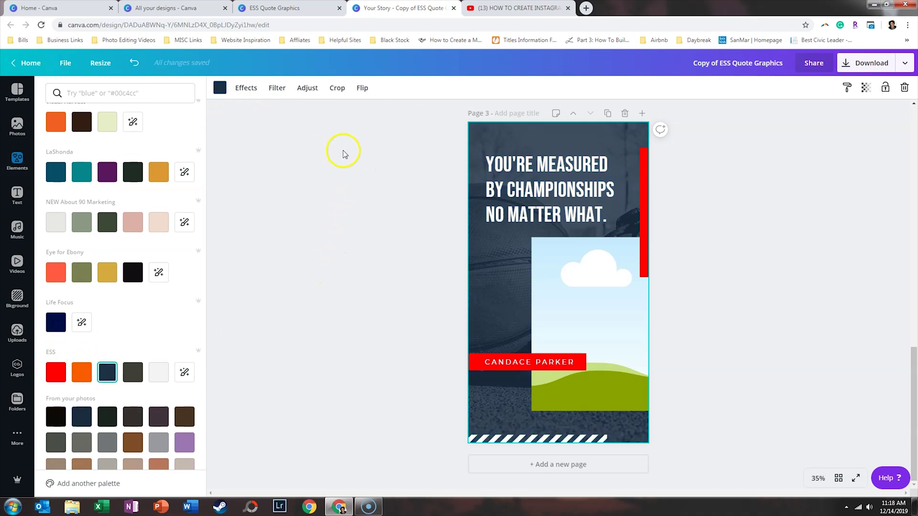
left_click(868, 89)
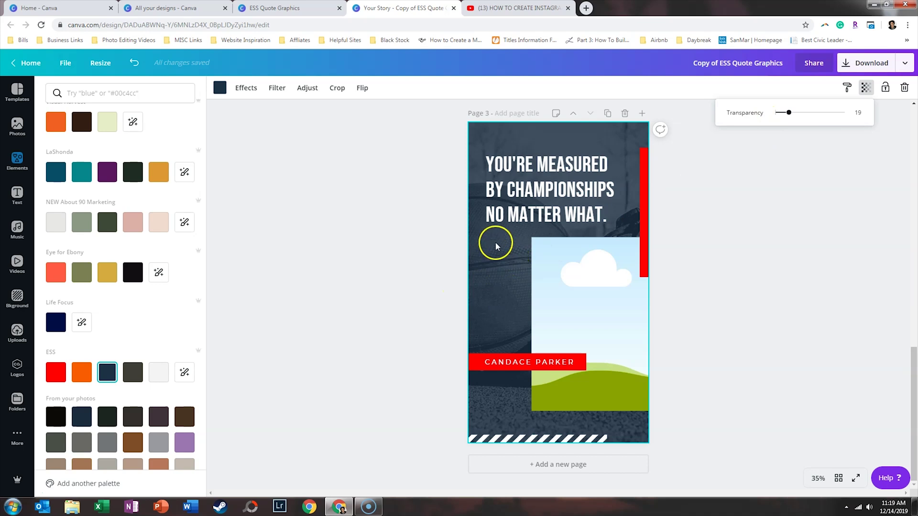
left_click_drag(790, 116, 778, 116)
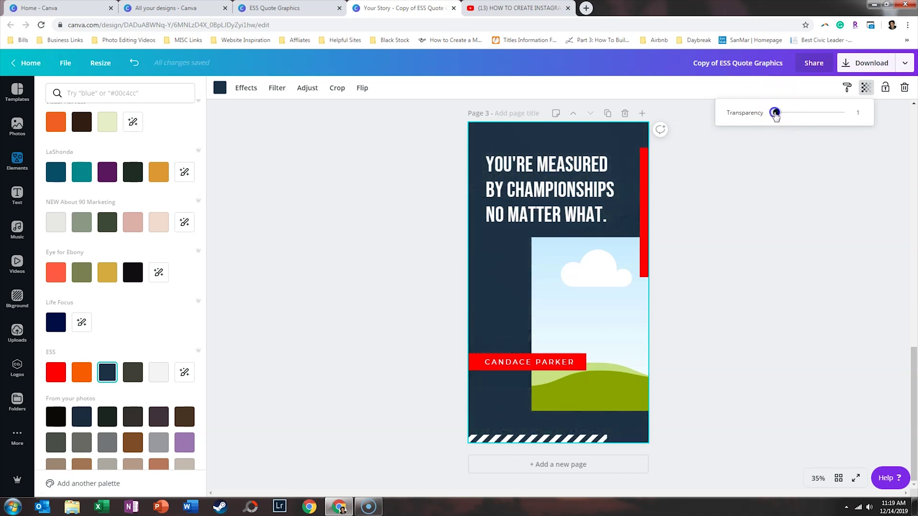
left_click_drag(775, 115, 781, 116)
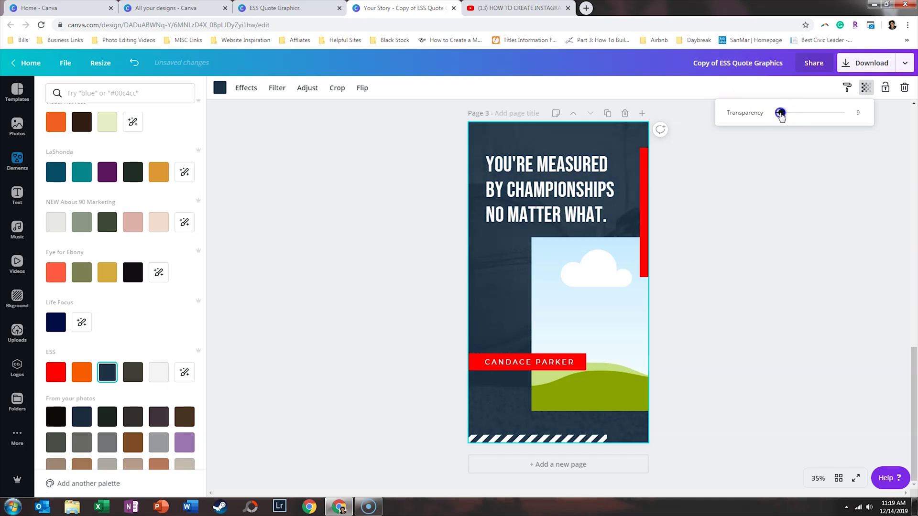
left_click(737, 221)
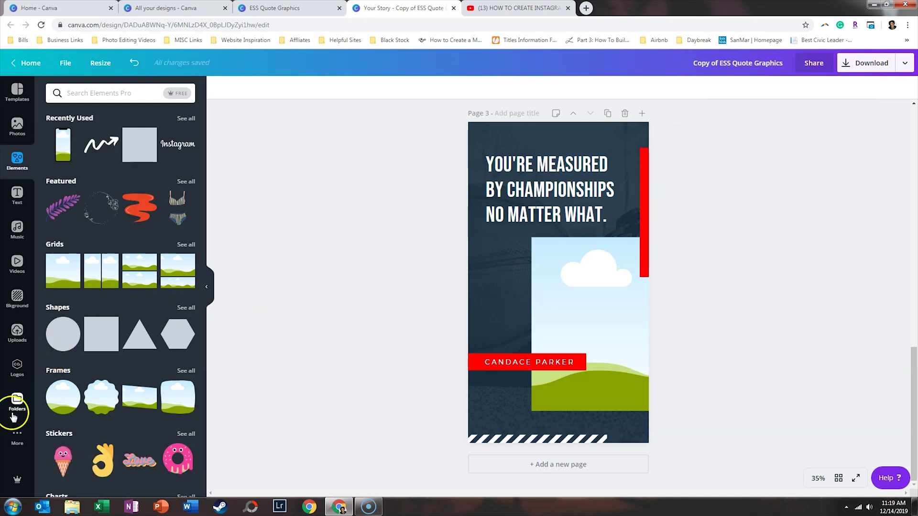
Add the Extra Solution Staffing logo from Folders > Logos, shrunk, above the CANDACE PARKER banner.
left_click(10, 386)
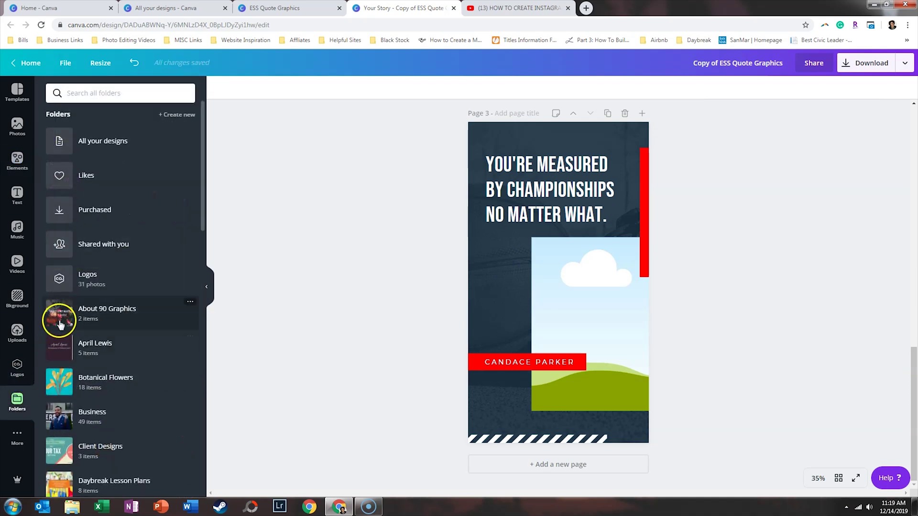
left_click(93, 281)
left_click(157, 128)
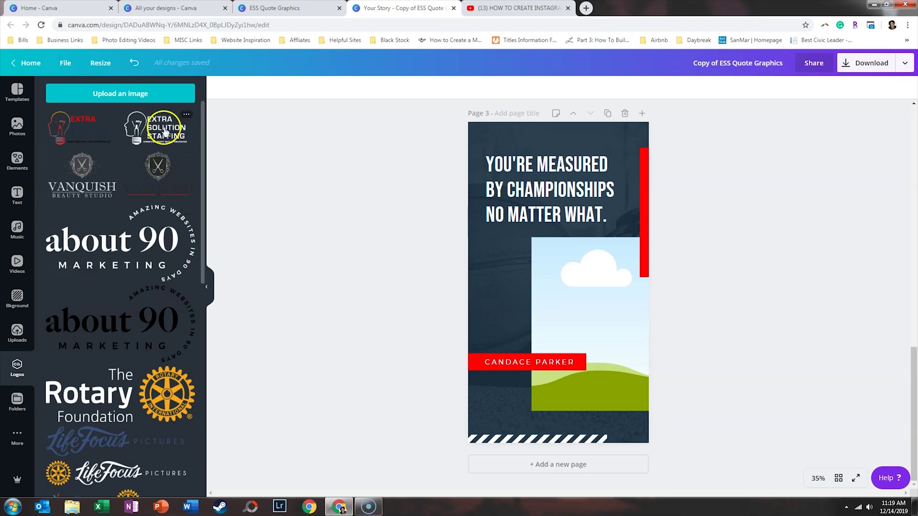
left_click_drag(627, 319, 501, 330)
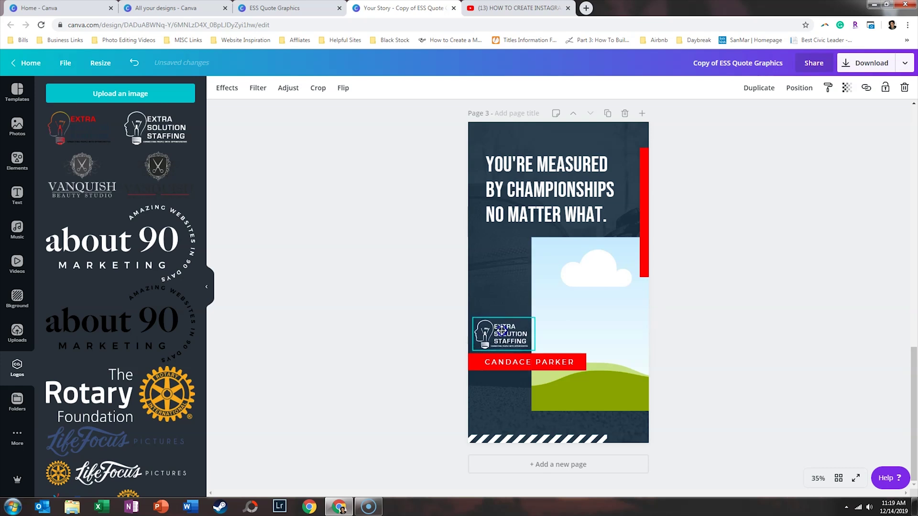
left_click(696, 282)
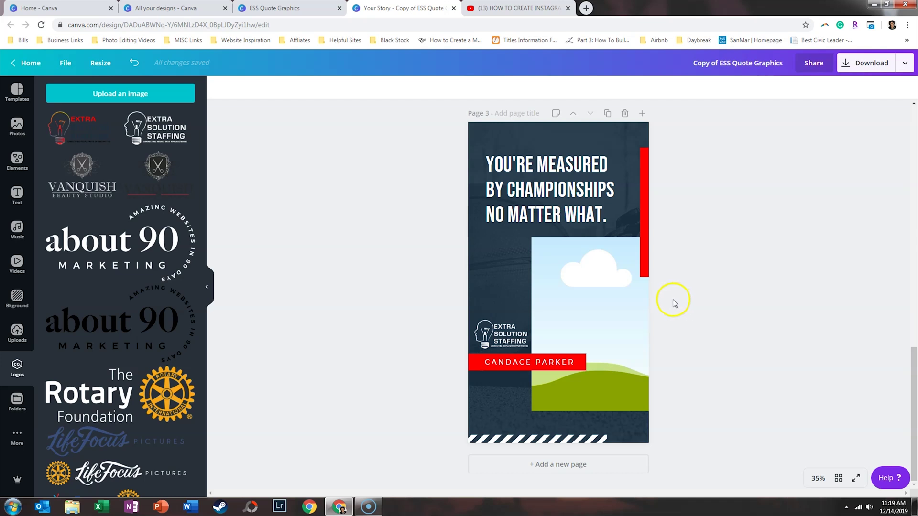
Scroll the canvas up past page 2 to the perfect-feed quote page.
scroll(606, 313, "up", 1)
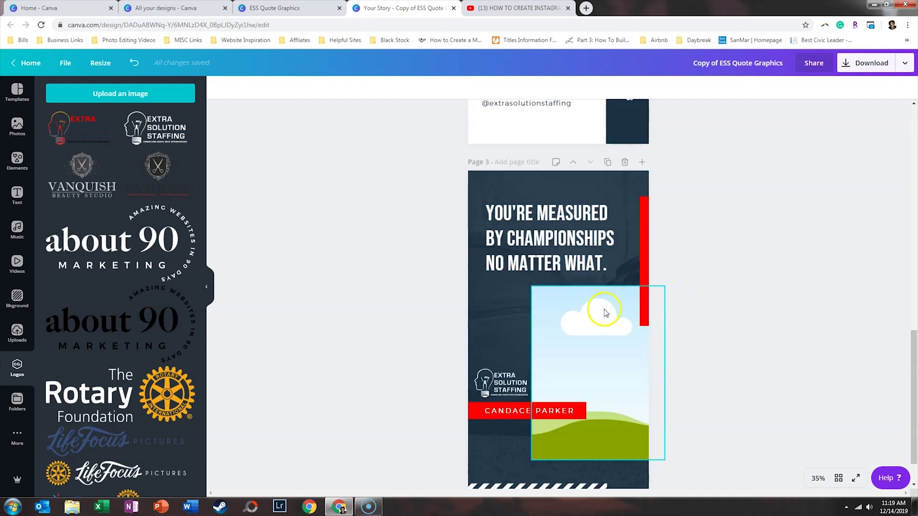
scroll(605, 313, "up", 6)
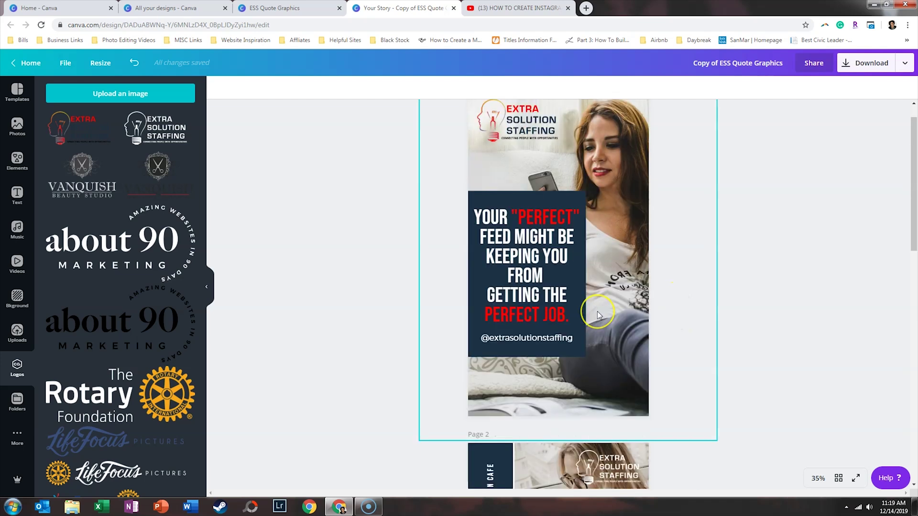
scroll(597, 311, "up", 1)
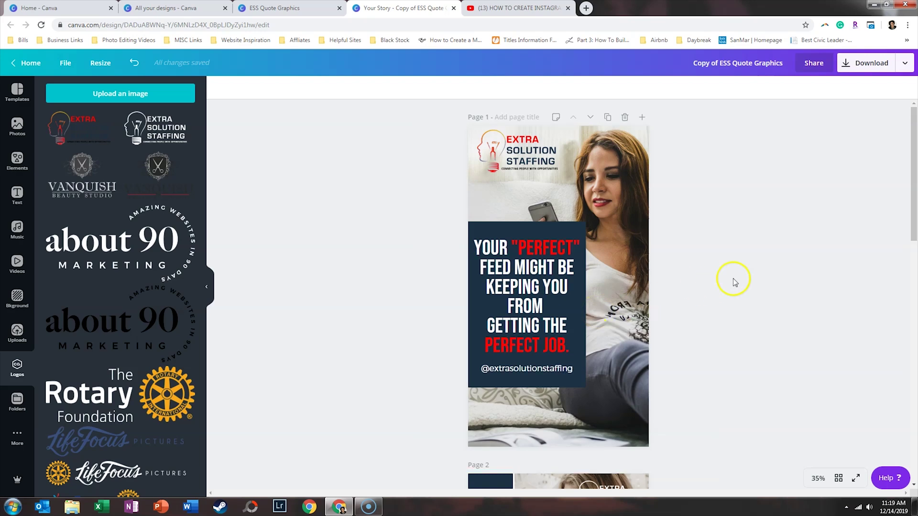